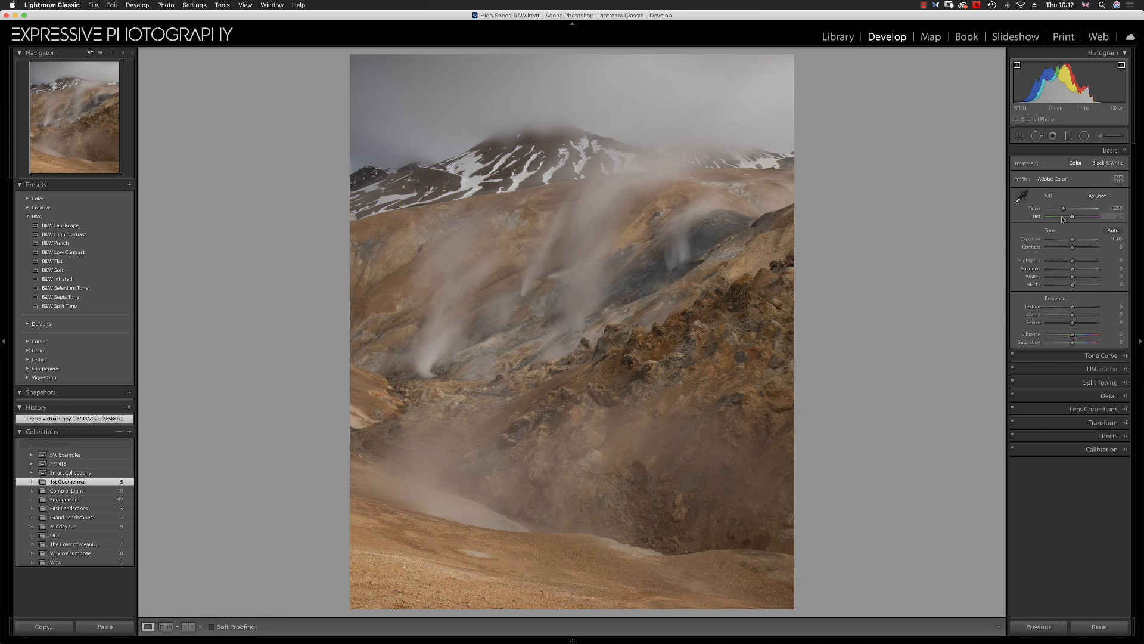
Cool the photo's white balance temperature slightly to 4,523
{"action": "left_click_drag", "start_coordinate": [1064, 207], "coordinate": [1060, 209]}
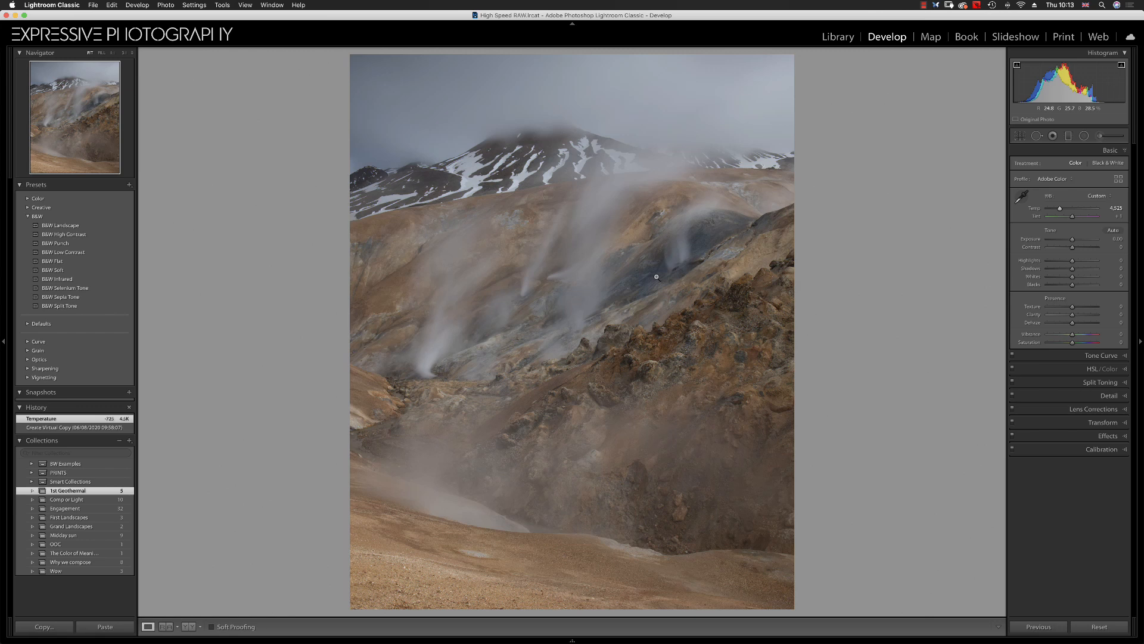
Draw a graduated filter diagonally across the middle slopes and increase its clarity
{"action": "left_click", "coordinate": [1068, 136]}
{"action": "left_click_drag", "start_coordinate": [582, 282], "coordinate": [623, 409]}
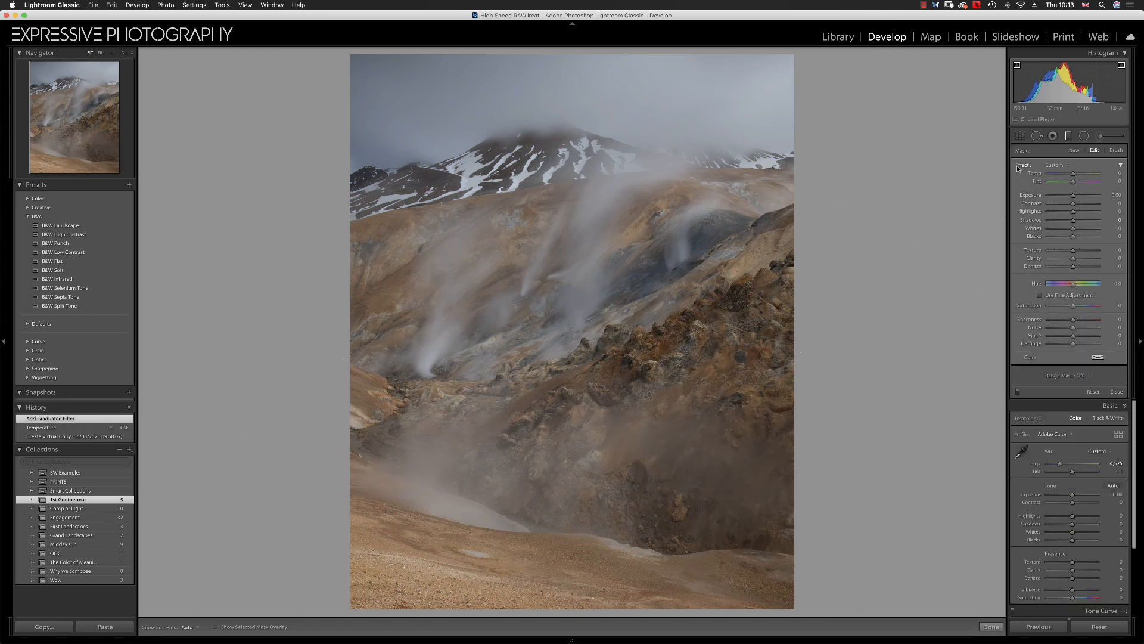
{"action": "double_click", "coordinate": [1031, 220]}
{"action": "left_click_drag", "start_coordinate": [1073, 259], "coordinate": [1083, 258]}
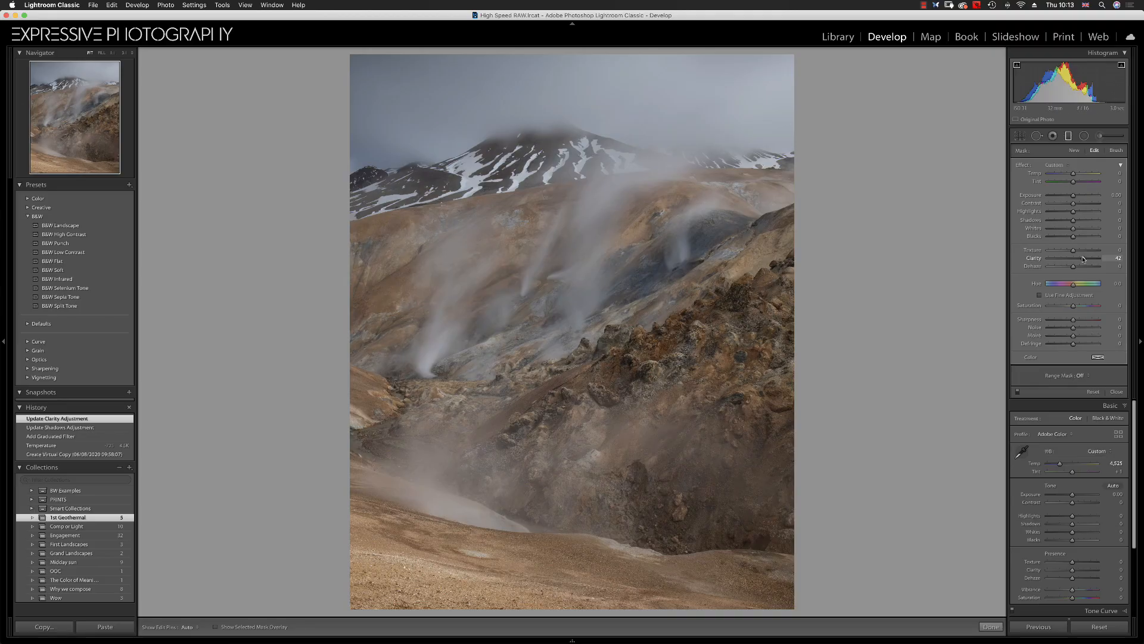
Set the graduated filter's whites to 41, temperature to 10 and blacks to -11
{"action": "left_click_drag", "start_coordinate": [1073, 228], "coordinate": [1086, 231]}
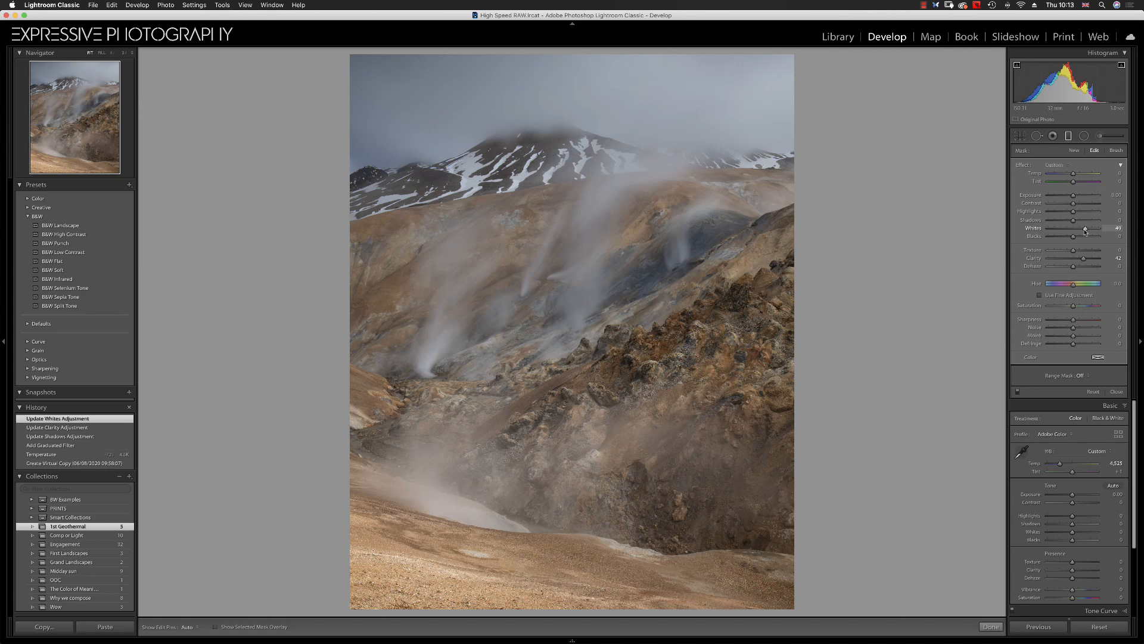
{"action": "left_click_drag", "start_coordinate": [1073, 175], "coordinate": [1075, 175]}
{"action": "left_click_drag", "start_coordinate": [1076, 175], "coordinate": [1075, 174]}
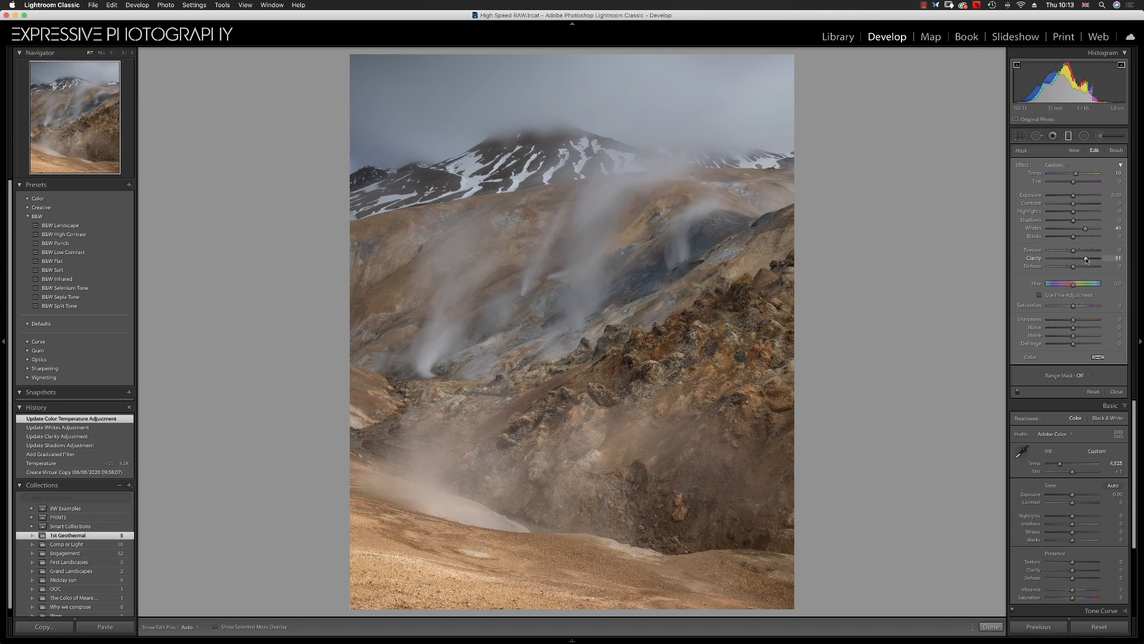
{"action": "left_click_drag", "start_coordinate": [1083, 260], "coordinate": [1071, 239]}
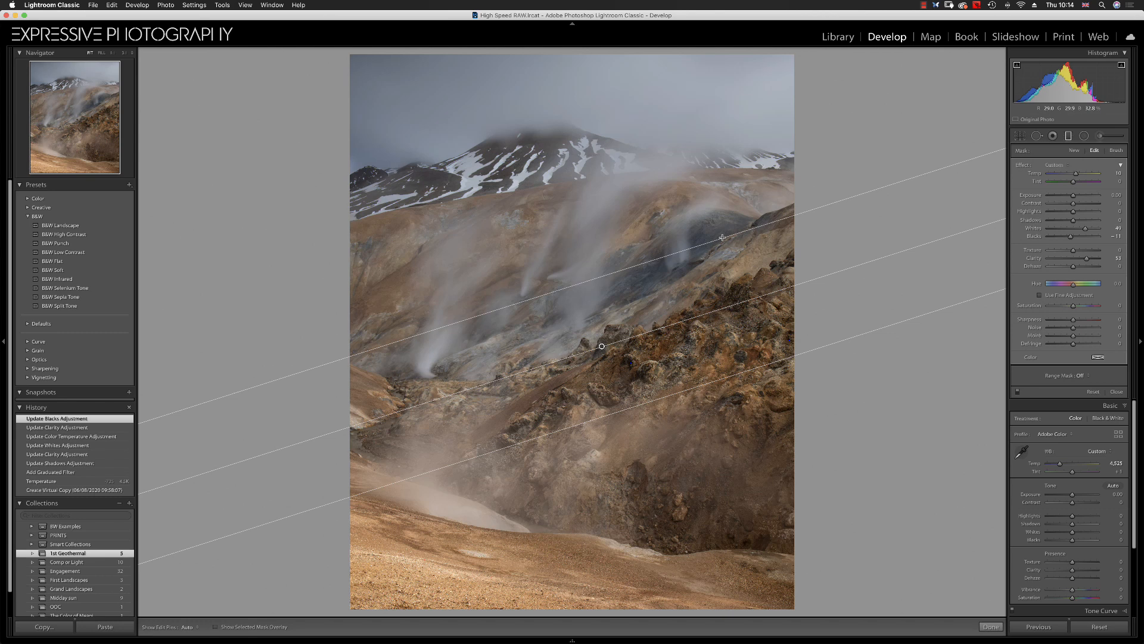
Paint an adjustment brush stroke across the steam plumes with whites raised to 50
{"action": "left_click", "coordinate": [1100, 136]}
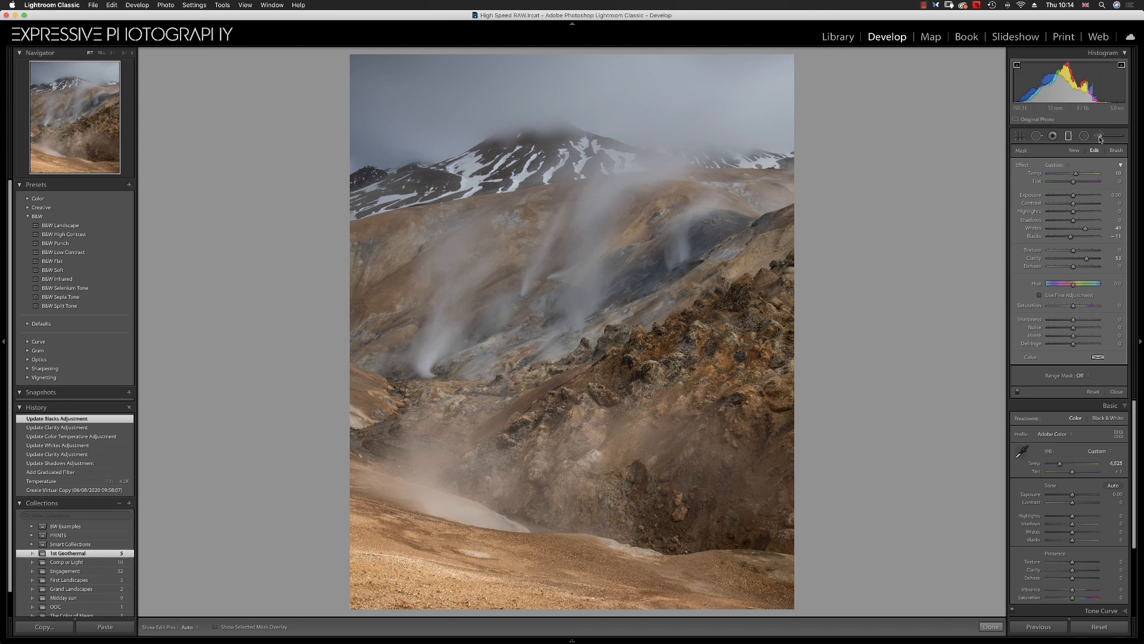
{"action": "double_click", "coordinate": [1022, 166]}
{"action": "scroll", "coordinate": [540, 279], "scroll_direction": "up", "scroll_amount": 5}
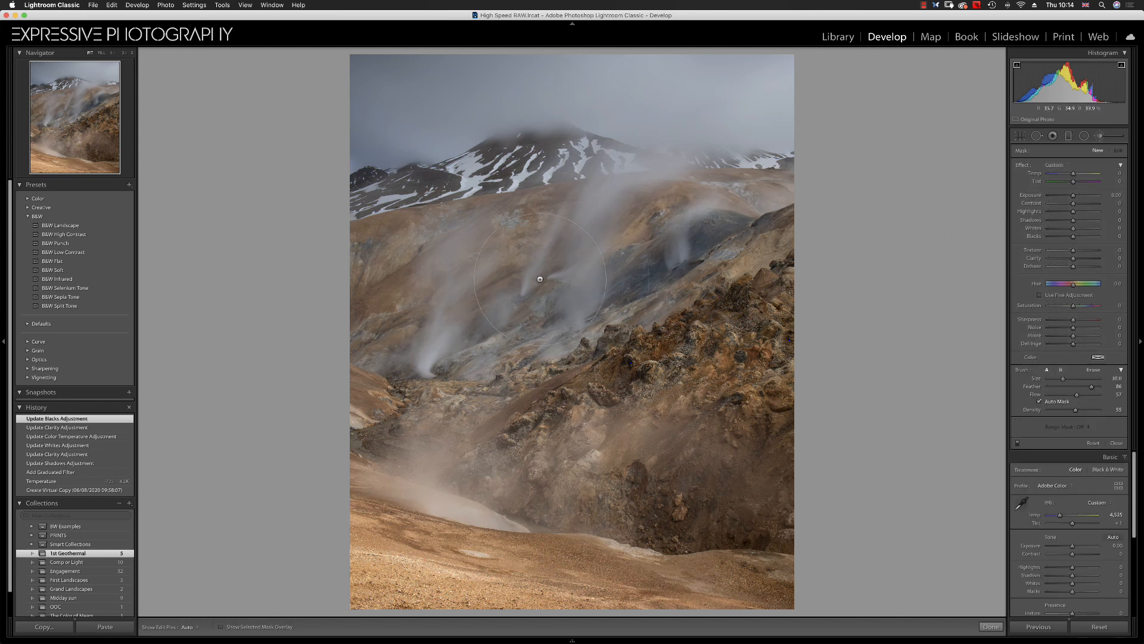
{"action": "left_click_drag", "start_coordinate": [1073, 228], "coordinate": [1086, 231]}
{"action": "mouse_move", "coordinate": [412, 311]}
{"action": "left_mouse_down"}
{"action": "mouse_move", "coordinate": [543, 287]}
{"action": "mouse_move", "coordinate": [586, 251]}
{"action": "mouse_move", "coordinate": [673, 224]}
{"action": "left_mouse_up"}
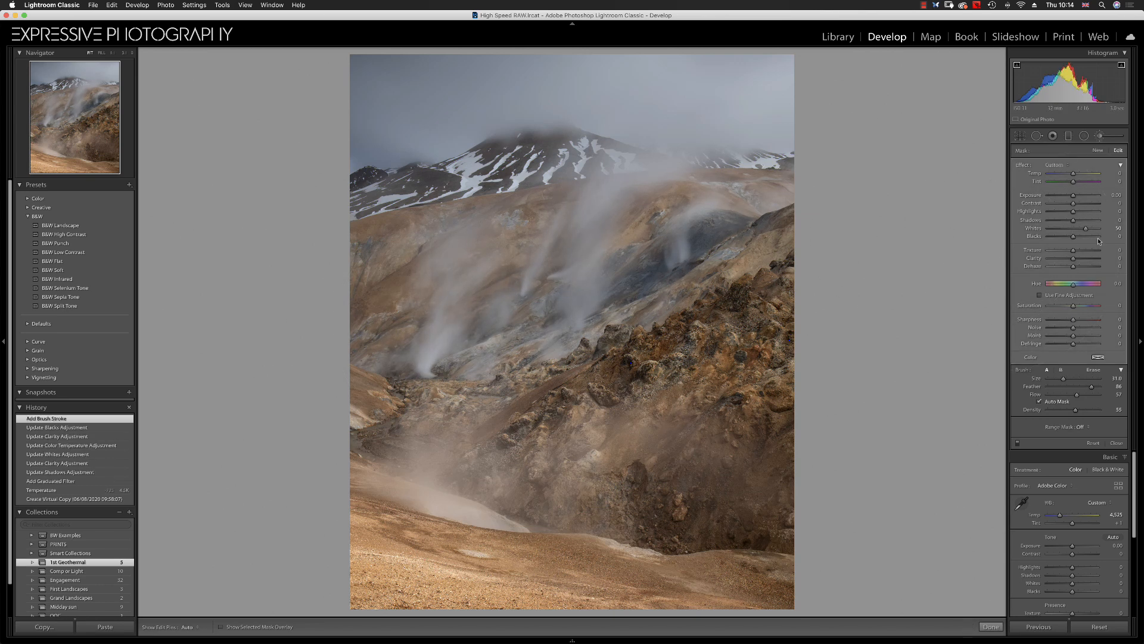
Raise the brush adjustment's exposure to 0.62
{"action": "left_click_drag", "start_coordinate": [1086, 230], "coordinate": [1076, 196]}
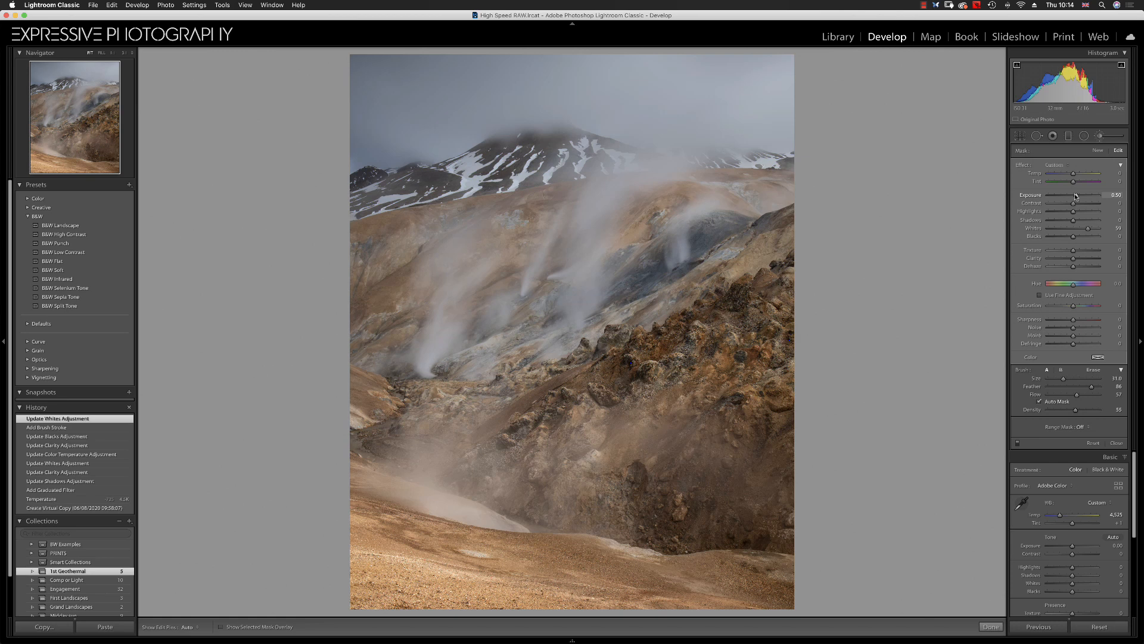
{"action": "left_click_drag", "start_coordinate": [1076, 196], "coordinate": [1078, 196]}
{"action": "left_click_drag", "start_coordinate": [1077, 196], "coordinate": [1076, 197]}
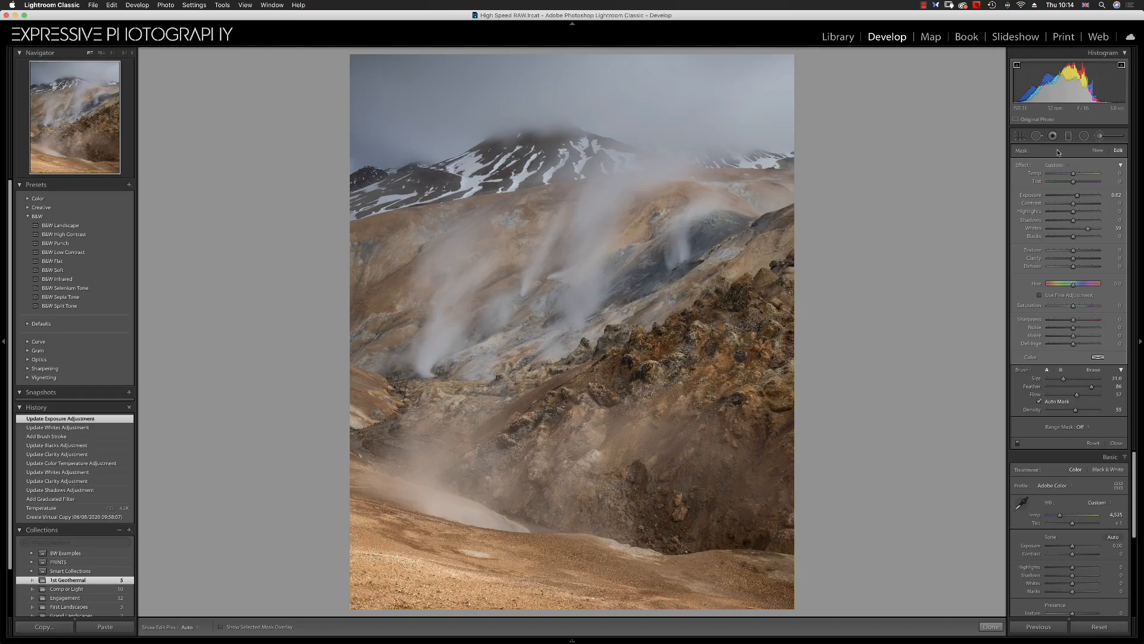
Draw a graduated filter down from the top edge over the sky and peak, setting whites to 44 and cooling its temperature slightly
{"action": "left_click", "coordinate": [1068, 135]}
{"action": "left_click_drag", "start_coordinate": [590, 139], "coordinate": [602, 201]}
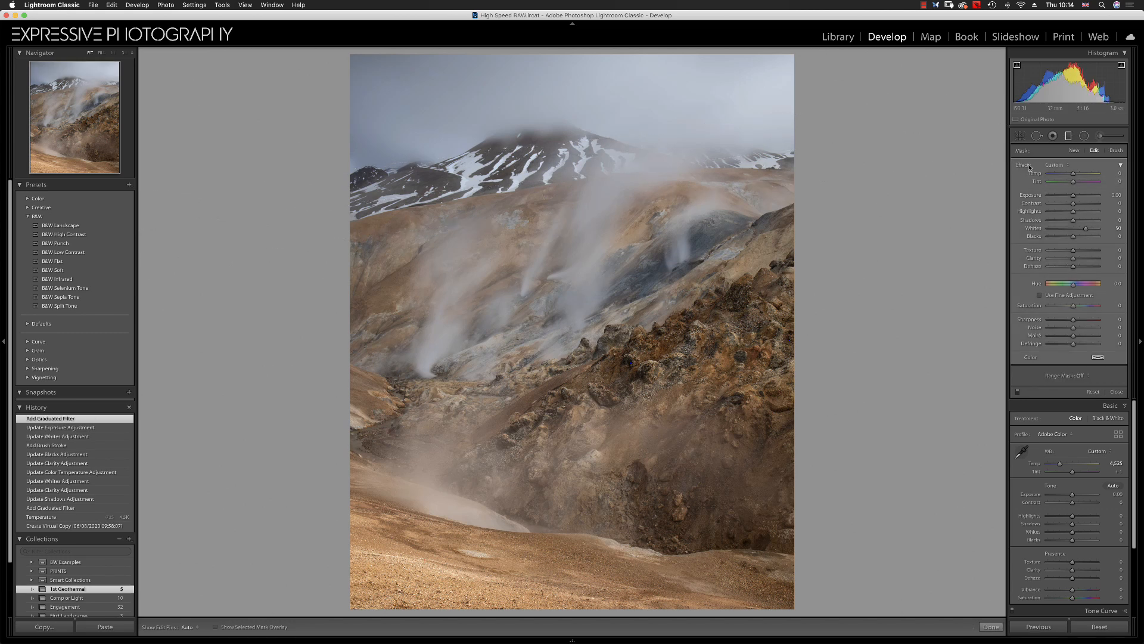
{"action": "double_click", "coordinate": [1034, 227]}
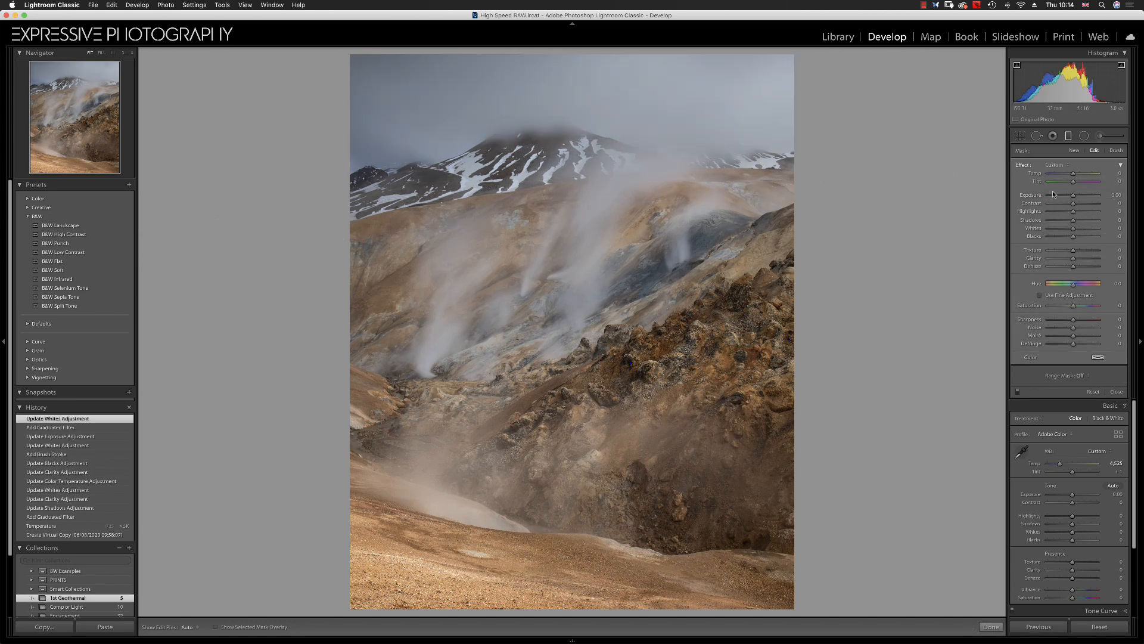
{"action": "left_click_drag", "start_coordinate": [1074, 228], "coordinate": [1092, 229]}
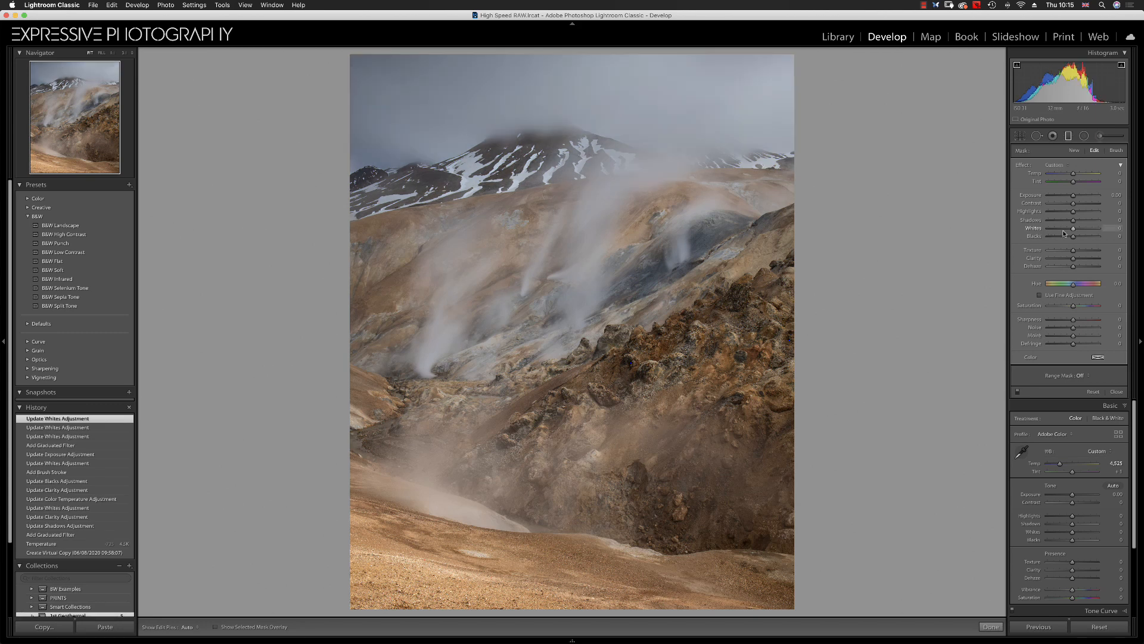
{"action": "left_click_drag", "start_coordinate": [1072, 229], "coordinate": [1066, 232]}
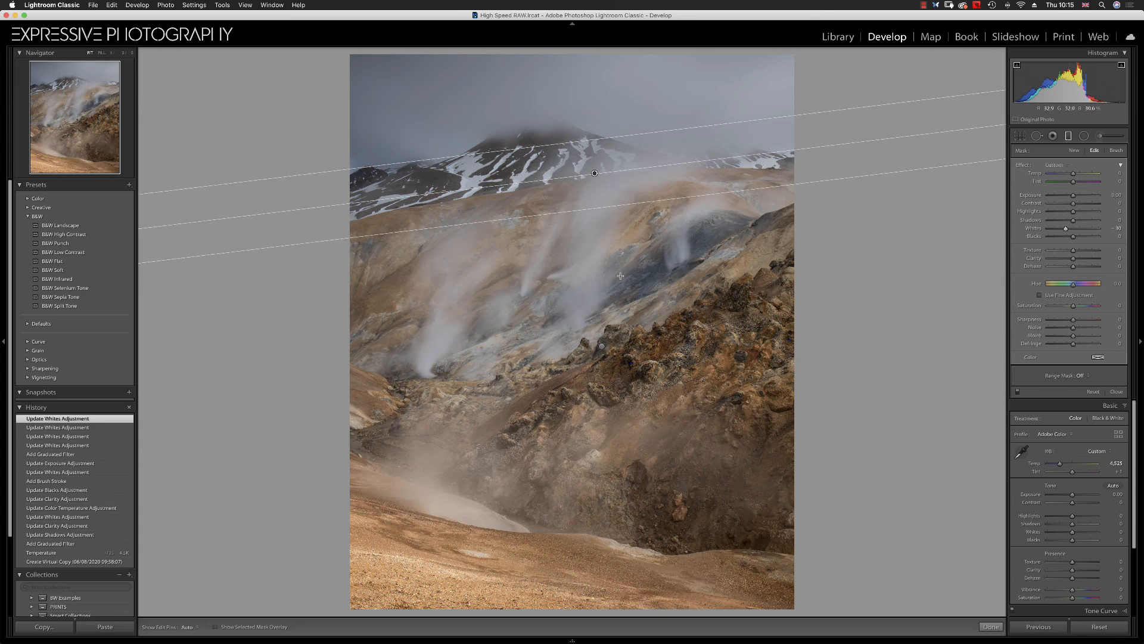
{"action": "double_click", "coordinate": [1066, 230]}
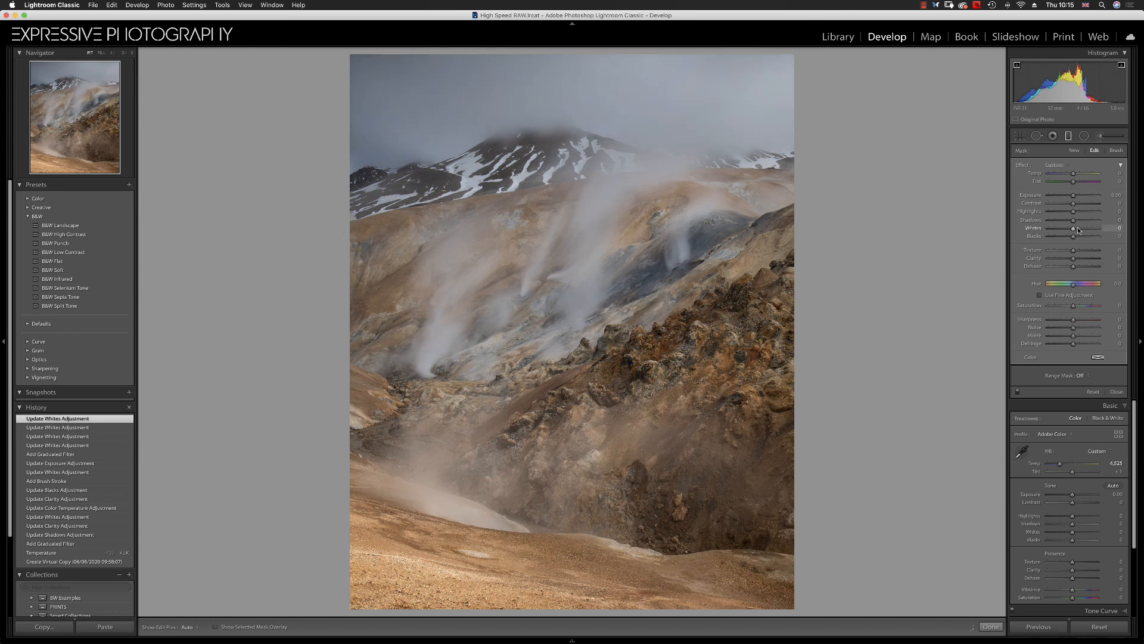
{"action": "left_click_drag", "start_coordinate": [1077, 230], "coordinate": [1084, 230]}
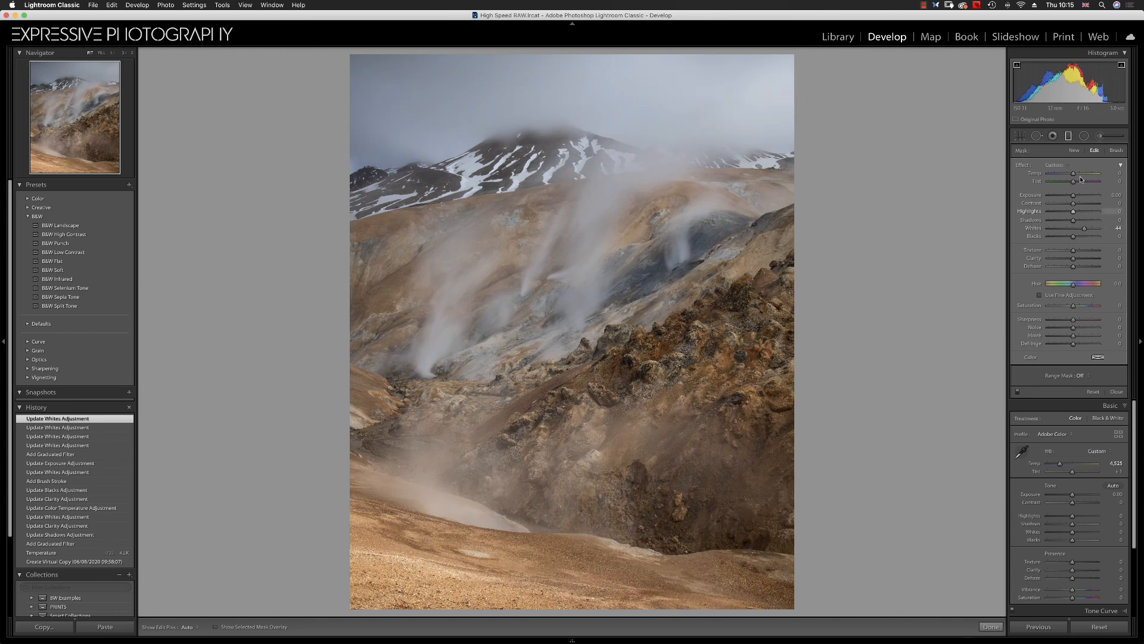
{"action": "left_click_drag", "start_coordinate": [1073, 176], "coordinate": [1072, 177]}
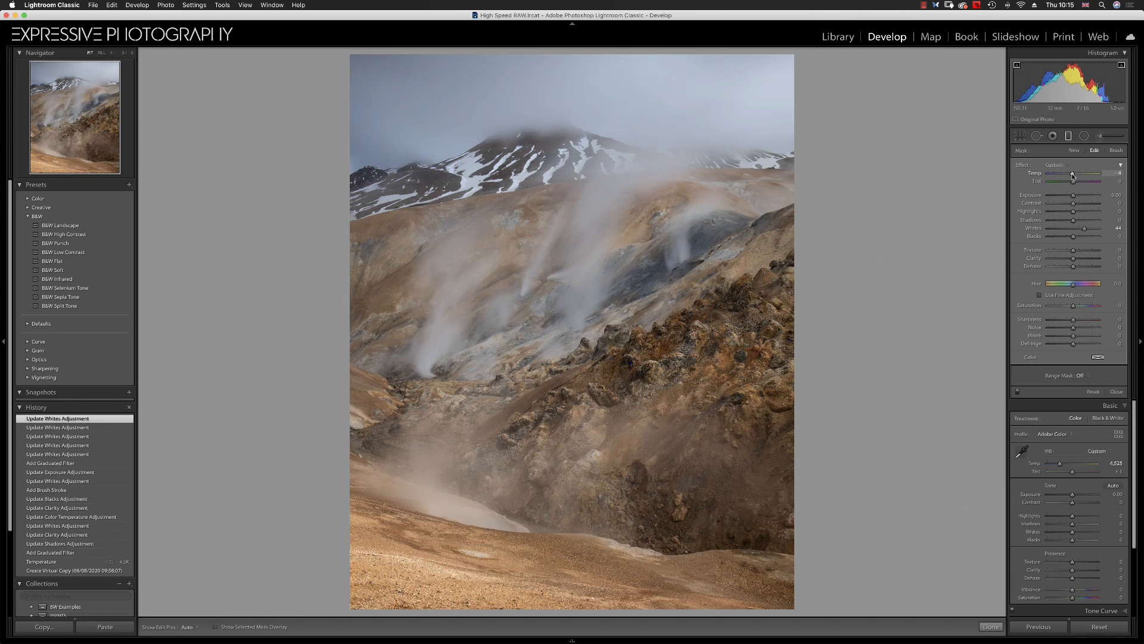
Zoom into the rocky slope and dab a smaller adjustment brush onto the blue speck among the rocks
{"action": "left_click", "coordinate": [1069, 138]}
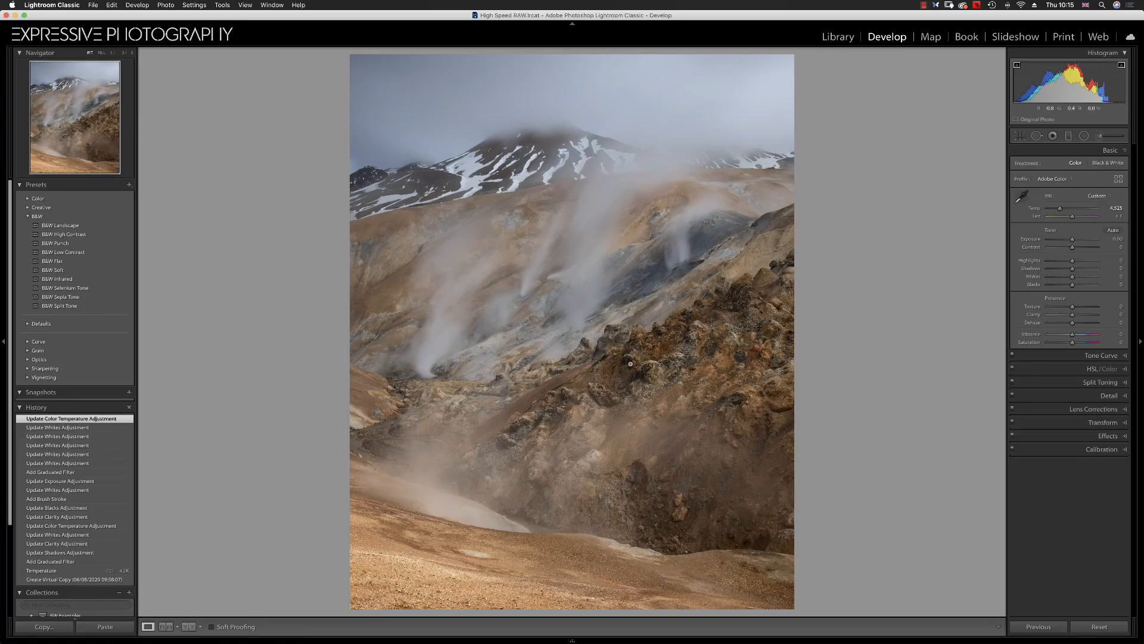
{"action": "left_click", "coordinate": [630, 364]}
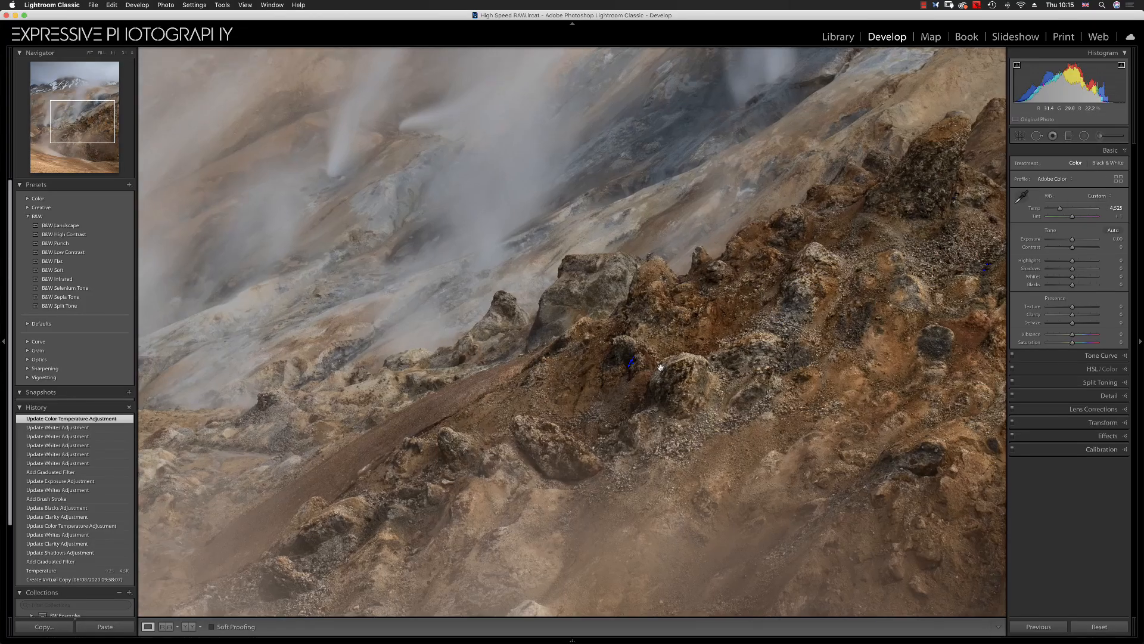
{"action": "left_click", "coordinate": [1100, 137]}
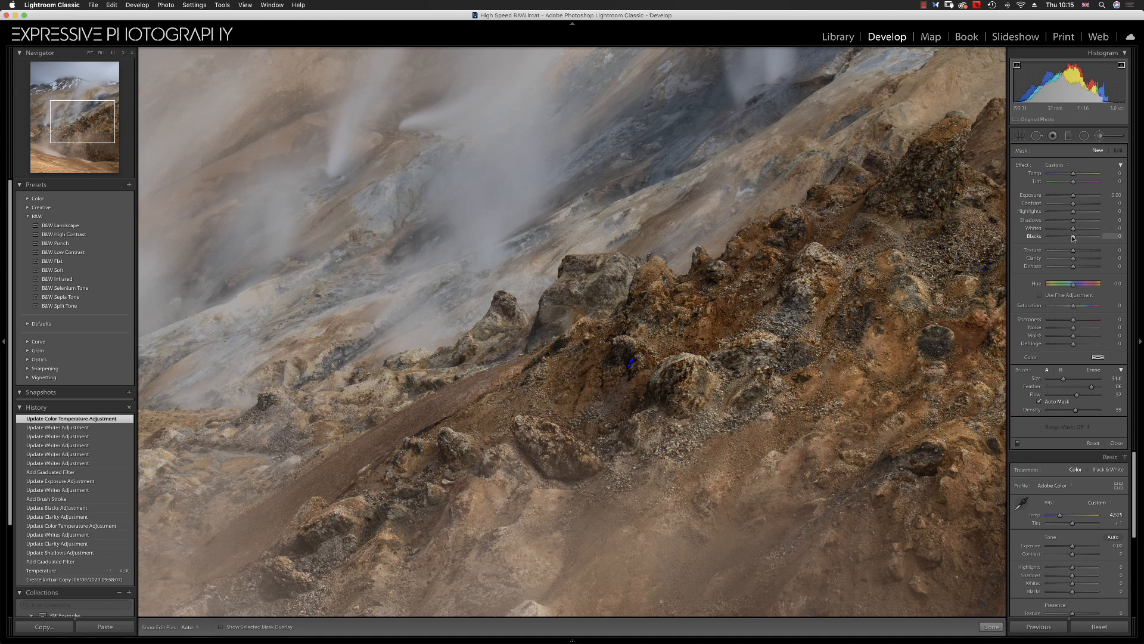
{"action": "left_click_drag", "start_coordinate": [1077, 239], "coordinate": [1077, 239]}
{"action": "key", "text": "bracketleft"}
{"action": "key", "text": "bracketleft"}
{"action": "key", "text": "bracketleft"}
{"action": "key", "text": "bracketleft"}
{"action": "key", "text": "bracketleft"}
{"action": "left_click", "coordinate": [630, 360]}
Shrink the brush further, paint over the blue speck again with raised blacks, and return to the full view
{"action": "key", "text": "bracketleft"}
{"action": "key", "text": "bracketleft"}
{"action": "key", "text": "bracketleft"}
{"action": "key", "text": "bracketleft"}
{"action": "key", "text": "bracketleft"}
{"action": "key", "text": "bracketleft"}
{"action": "key", "text": "bracketleft"}
{"action": "key", "text": "bracketleft"}
{"action": "key", "text": "bracketleft"}
{"action": "left_click_drag", "start_coordinate": [630, 360], "coordinate": [652, 372]}
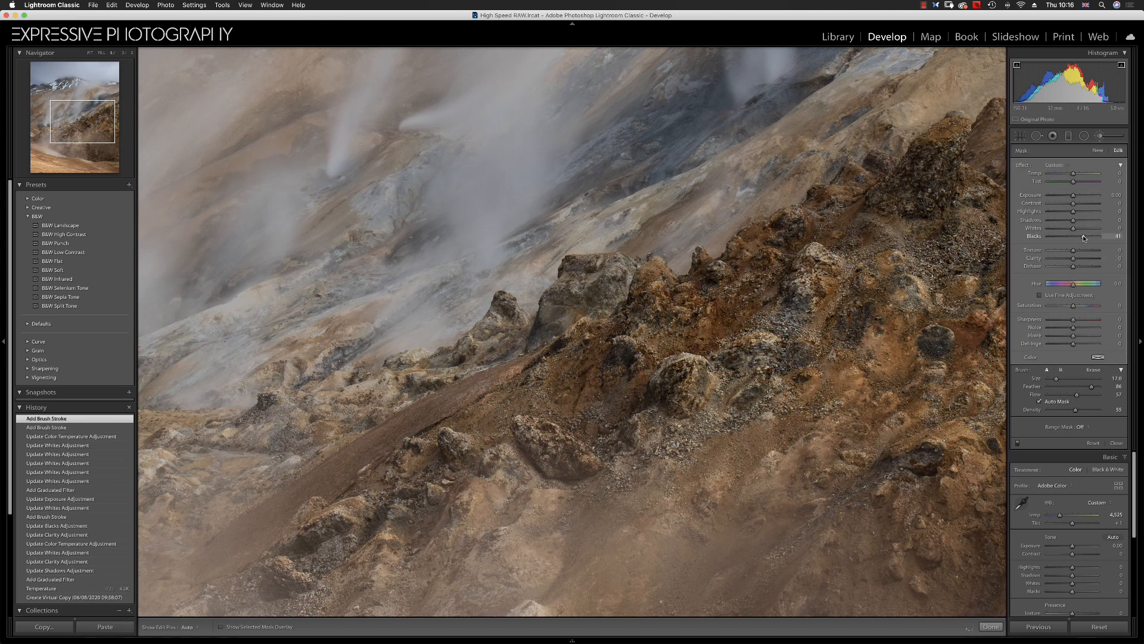
{"action": "left_click", "coordinate": [1100, 136]}
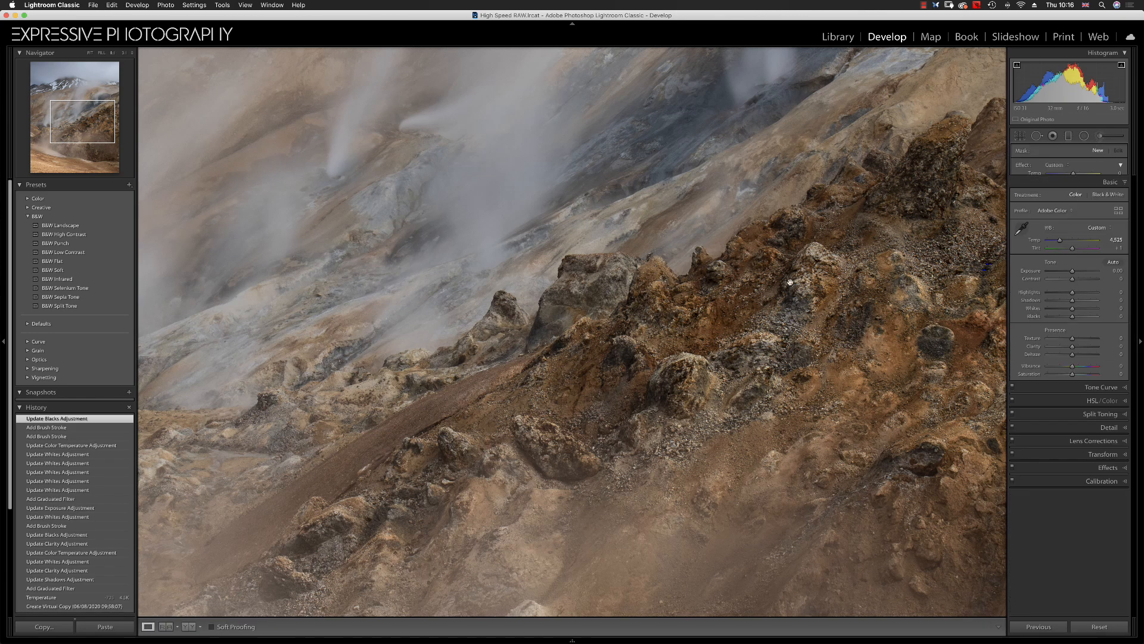
{"action": "left_click", "coordinate": [842, 383]}
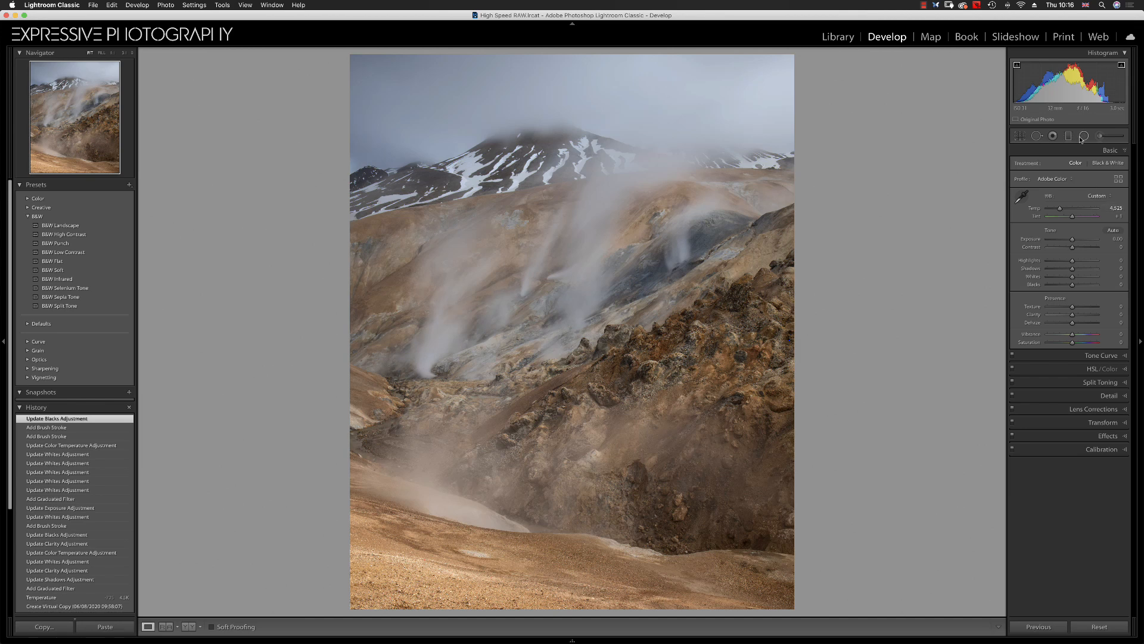
Draw a large radial filter centred on the image and set its temperature to -10 and exposure to -0.27
{"action": "key", "text": "shift+m"}
{"action": "double_click", "coordinate": [1023, 165]}
{"action": "left_click_drag", "start_coordinate": [575, 319], "coordinate": [841, 614]}
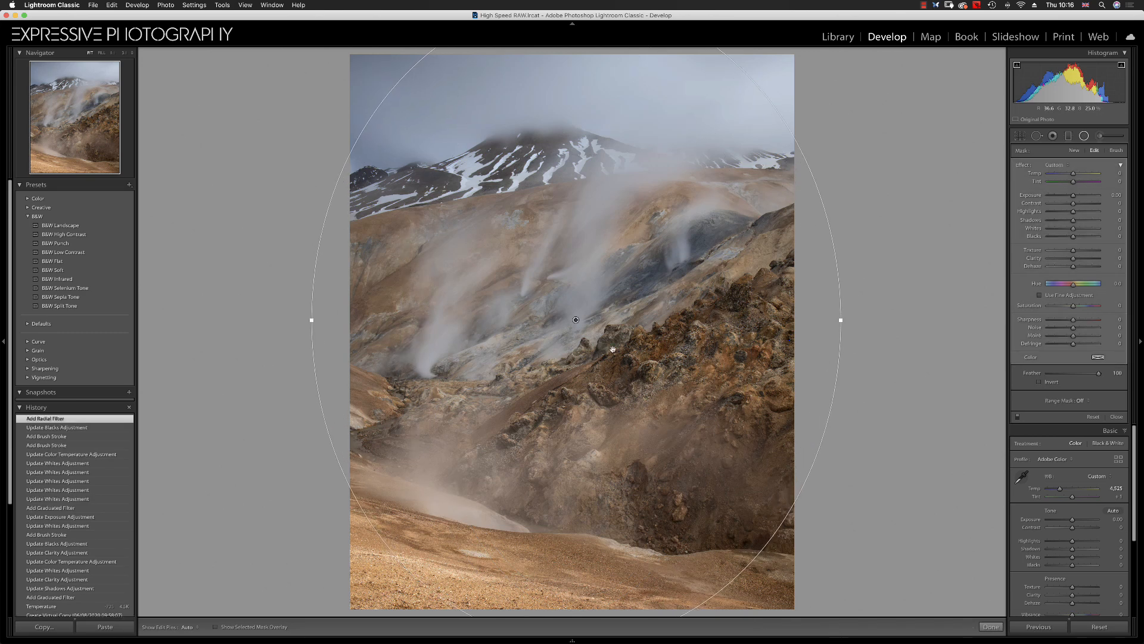
{"action": "left_click_drag", "start_coordinate": [577, 320], "coordinate": [559, 322]}
{"action": "left_click_drag", "start_coordinate": [1072, 176], "coordinate": [1071, 177]}
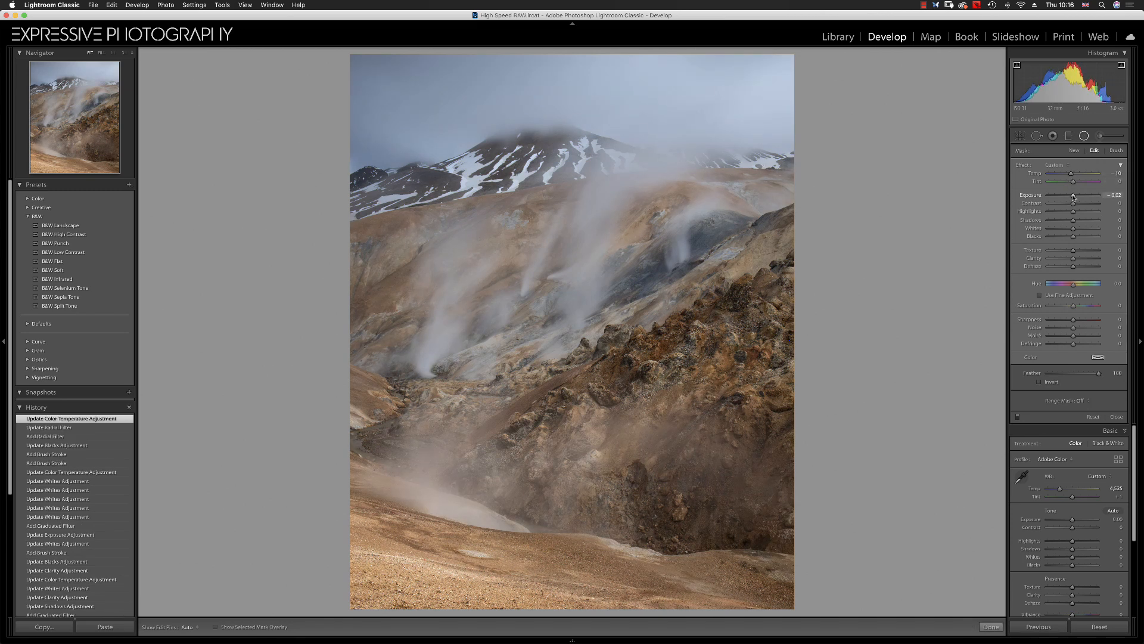
{"action": "left_click_drag", "start_coordinate": [1073, 197], "coordinate": [1072, 197]}
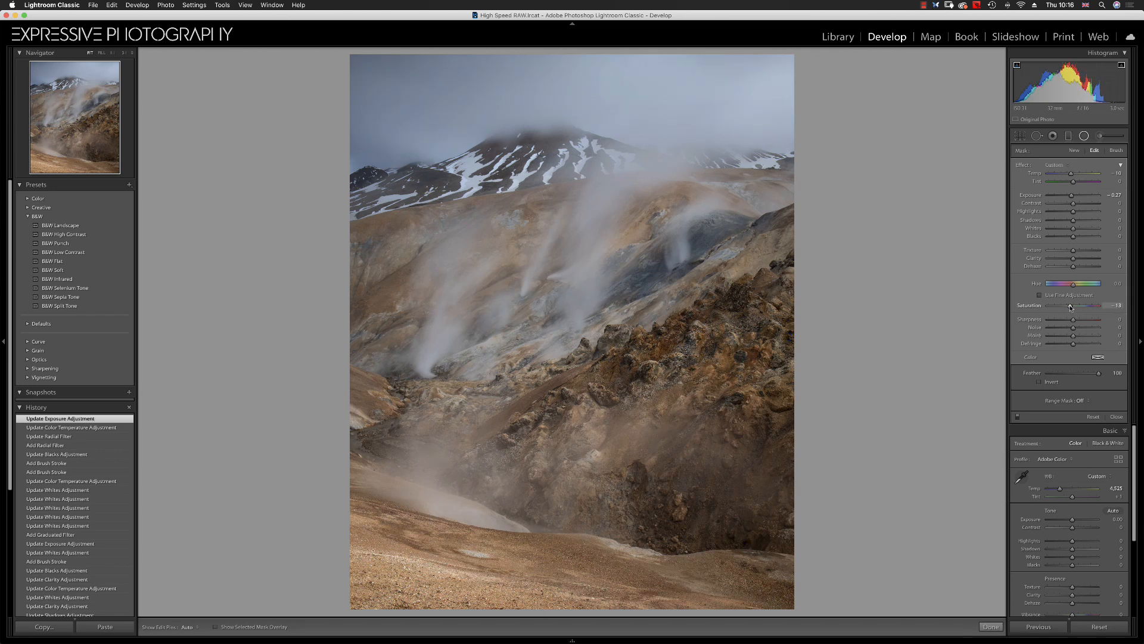
Add a new inverted radial filter shaped as a wide ellipse over the central slopes, with feather 86
{"action": "left_click", "coordinate": [1074, 151]}
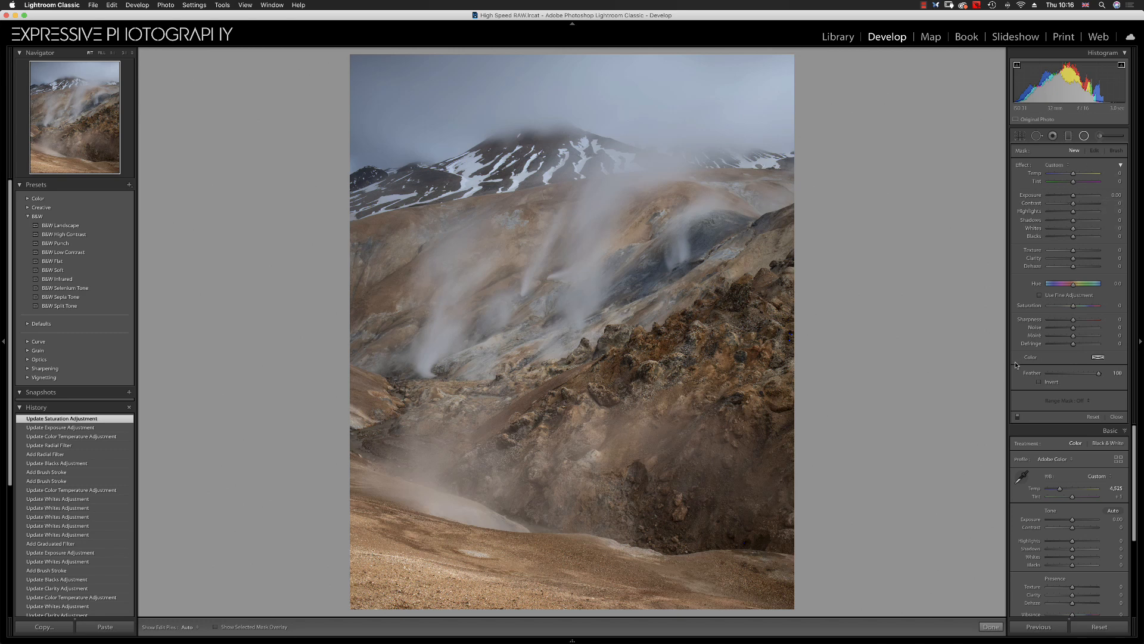
{"action": "left_click_drag", "start_coordinate": [569, 310], "coordinate": [717, 471]}
{"action": "left_click_drag", "start_coordinate": [568, 308], "coordinate": [578, 356]}
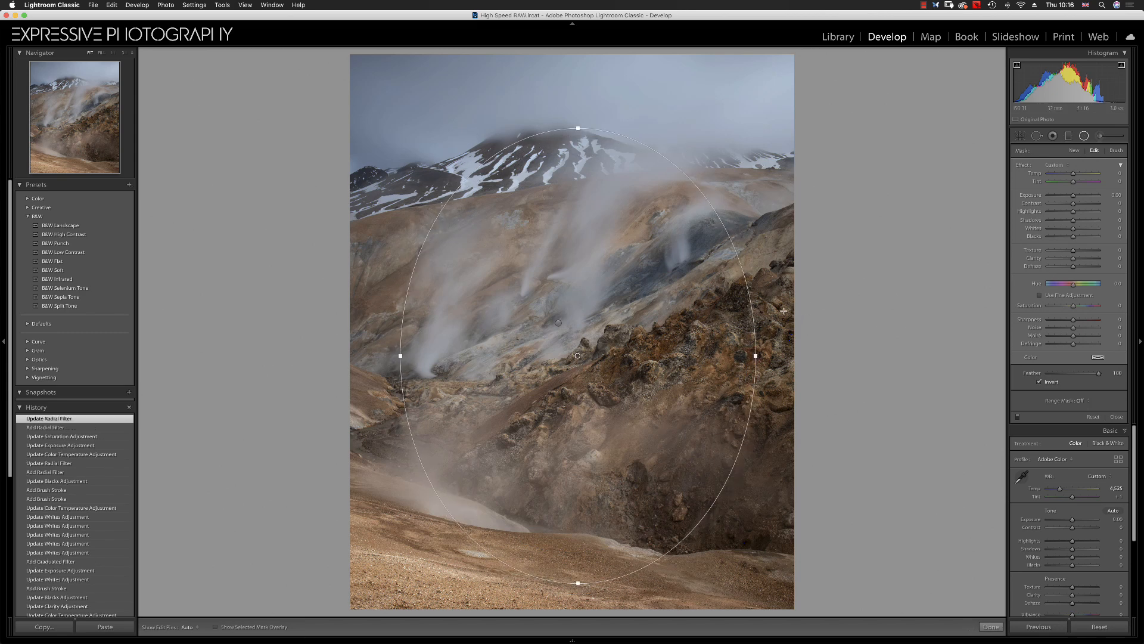
{"action": "left_click_drag", "start_coordinate": [755, 355], "coordinate": [905, 357]}
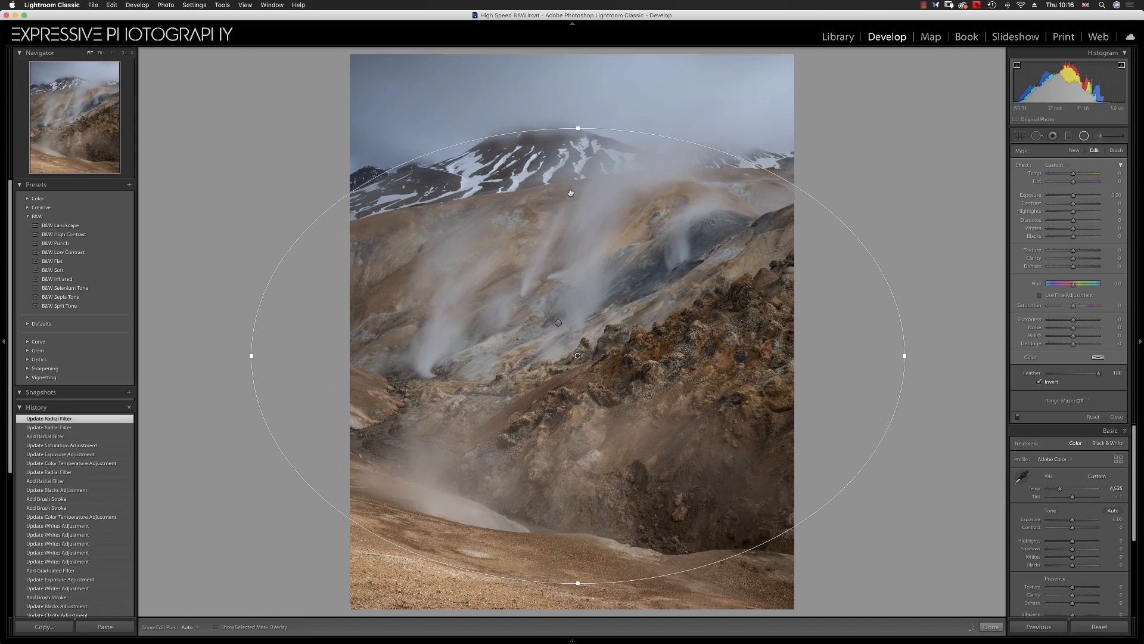
{"action": "left_click_drag", "start_coordinate": [577, 131], "coordinate": [577, 174]}
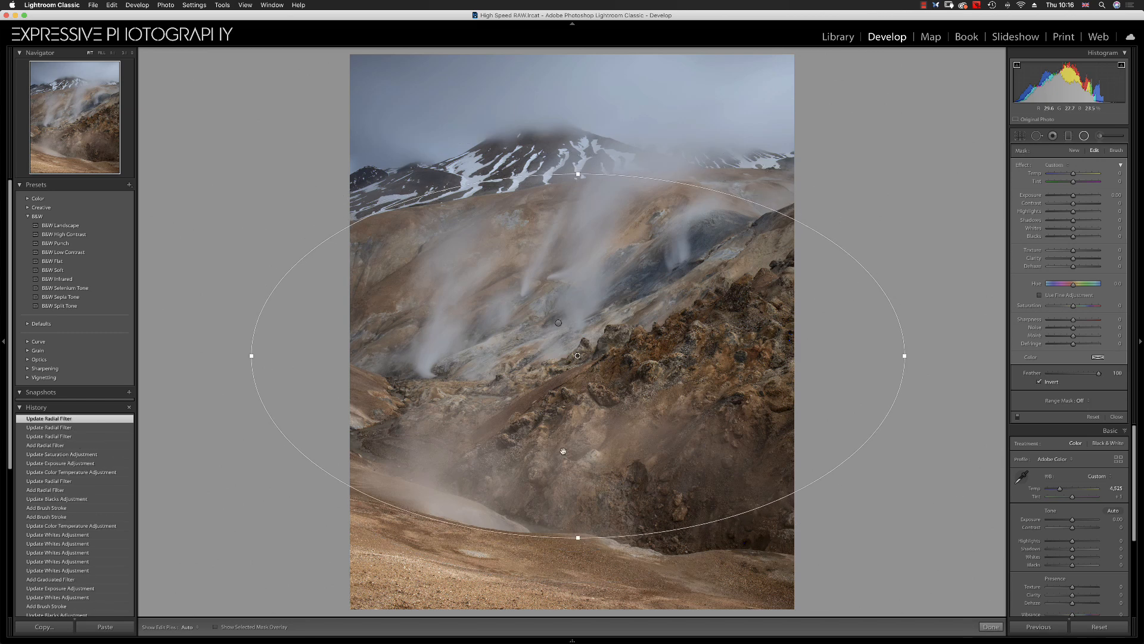
{"action": "left_click_drag", "start_coordinate": [577, 537], "coordinate": [577, 526]}
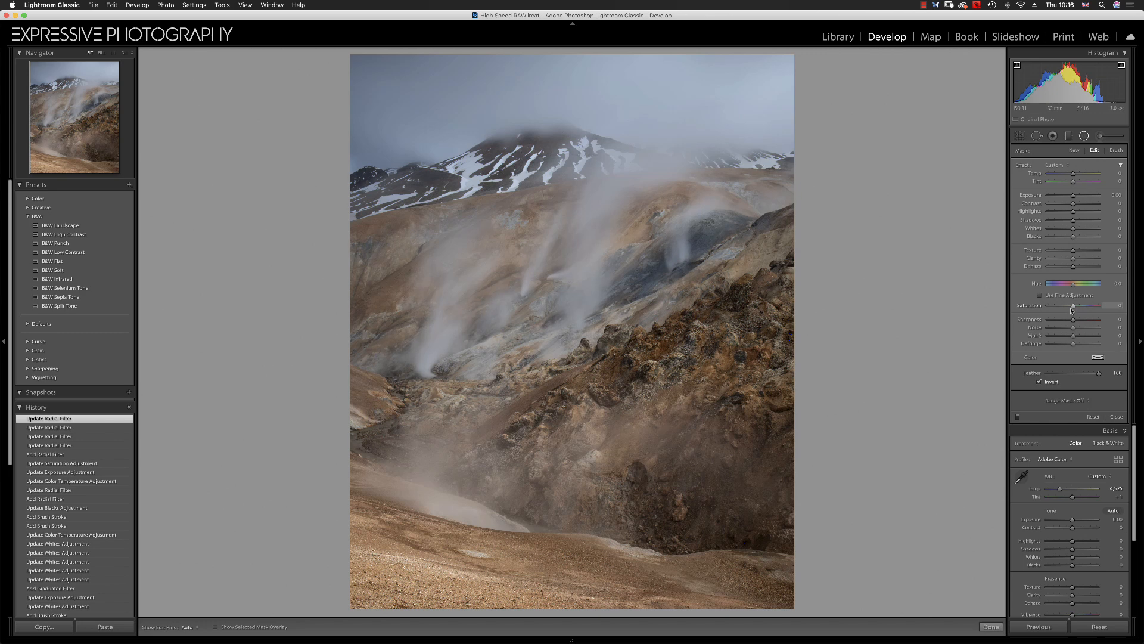
{"action": "left_click_drag", "start_coordinate": [1091, 373], "coordinate": [1091, 373]}
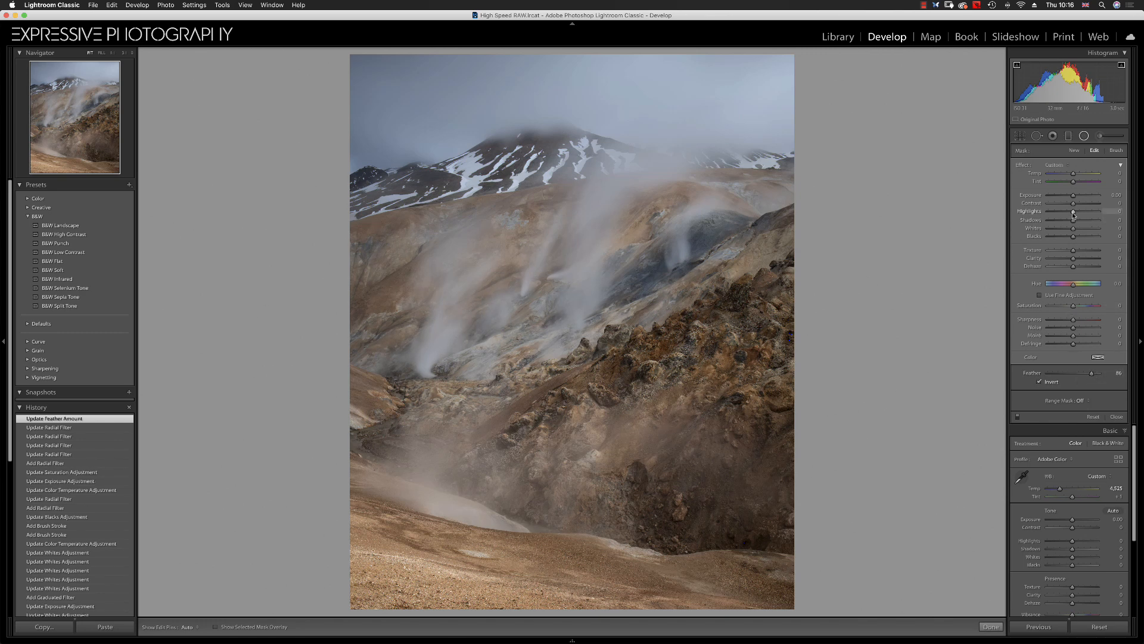
Set the inverted radial filter's exposure to 0.59 and saturation to 41
{"action": "left_click_drag", "start_coordinate": [1074, 198], "coordinate": [1077, 198]}
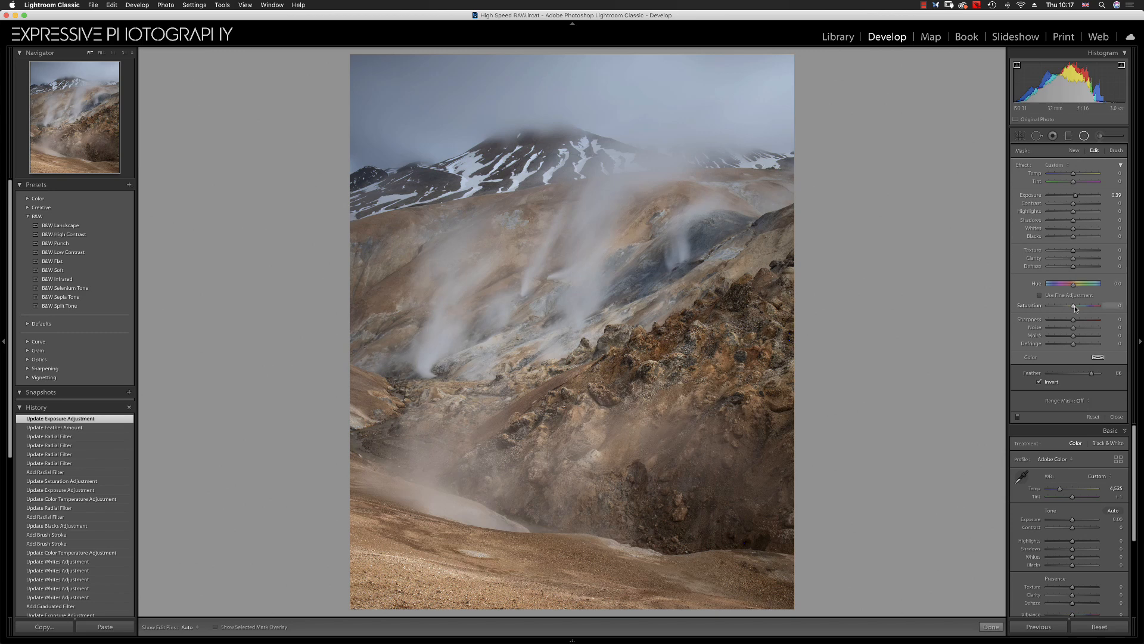
{"action": "left_click_drag", "start_coordinate": [1082, 307], "coordinate": [1083, 308]}
{"action": "left_click_drag", "start_coordinate": [1083, 307], "coordinate": [1082, 308]}
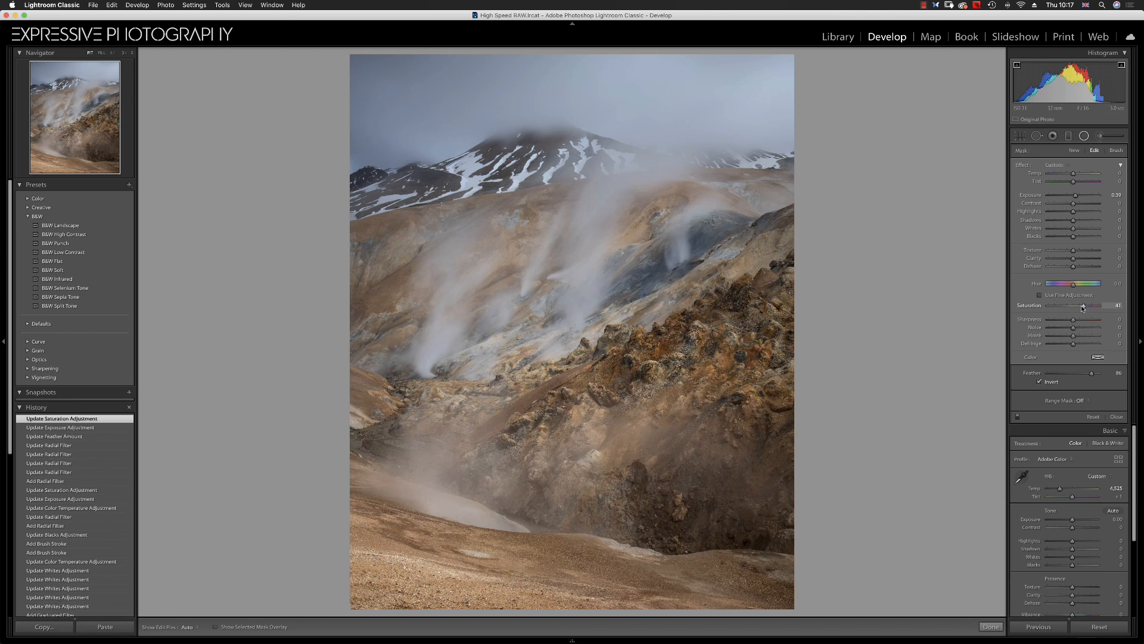
{"action": "left_click", "coordinate": [1084, 138]}
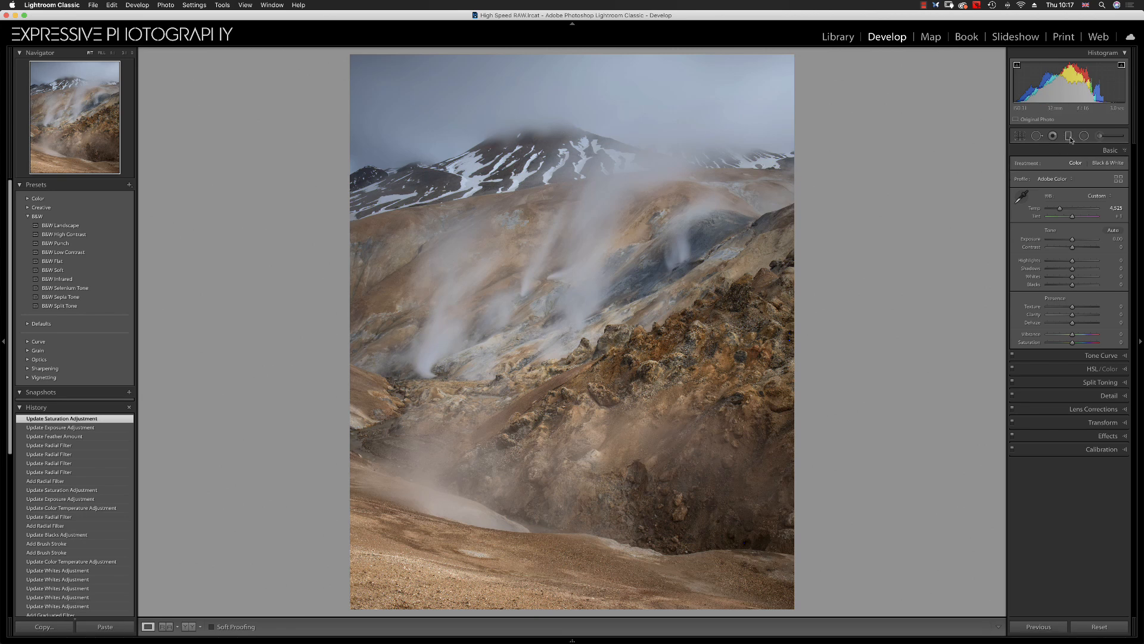
Reselect the top graduated filter, check its mask overlay, and set its blacks to 40, texture to 31 and whites to 56
{"action": "left_click", "coordinate": [1070, 137]}
{"action": "left_click", "coordinate": [594, 173]}
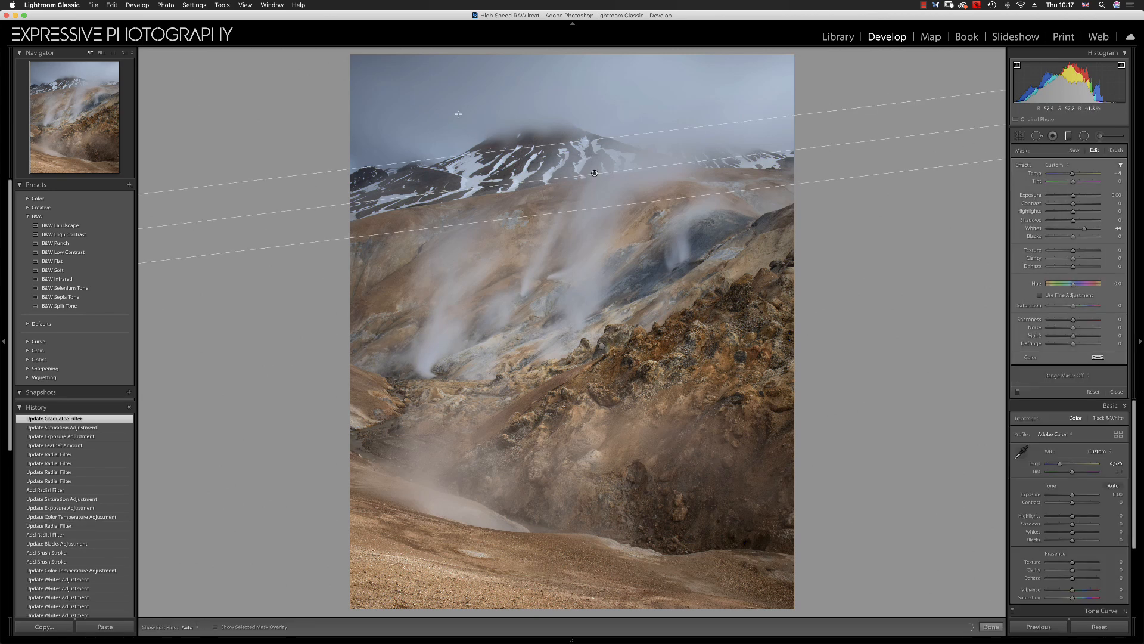
{"action": "key", "text": "o"}
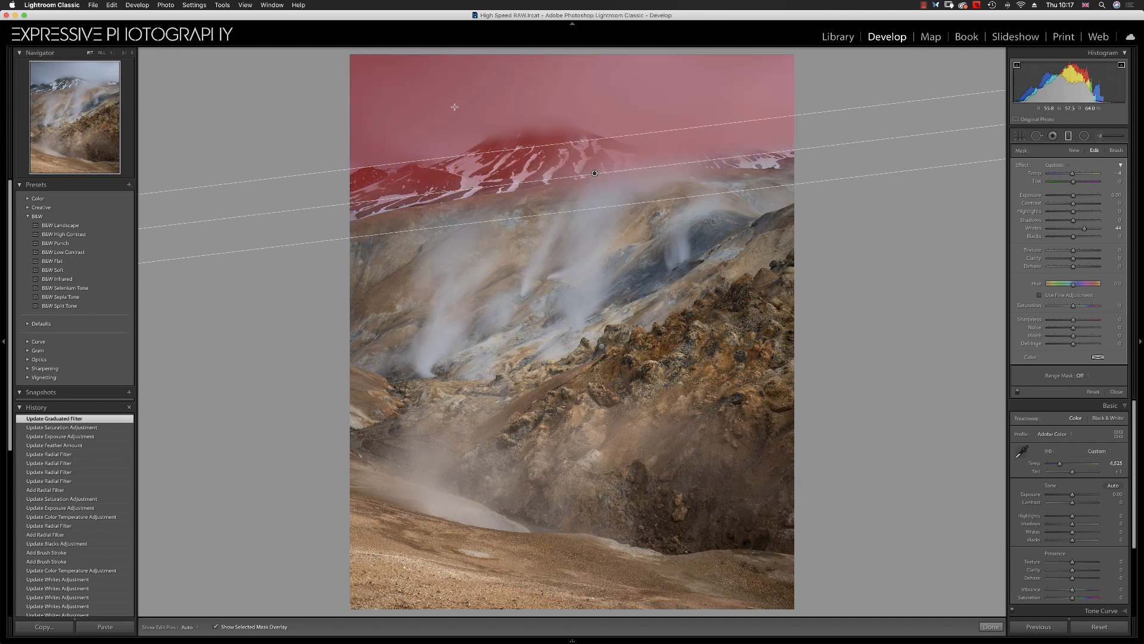
{"action": "key", "text": "o"}
{"action": "left_click_drag", "start_coordinate": [1072, 237], "coordinate": [1082, 239]}
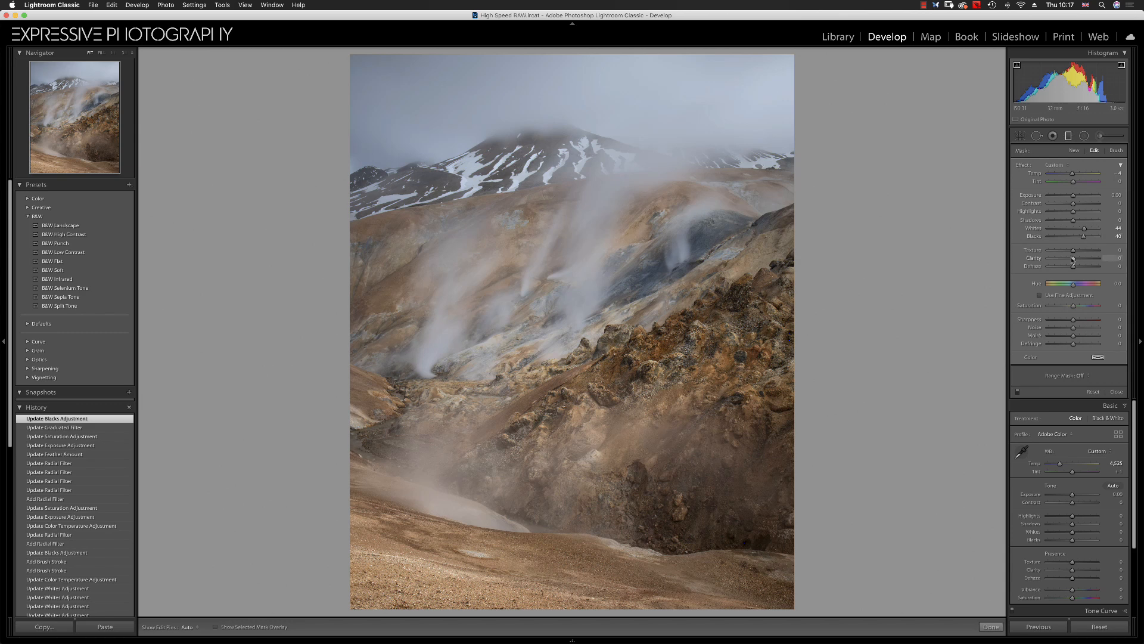
{"action": "left_click_drag", "start_coordinate": [1079, 252], "coordinate": [1081, 253]}
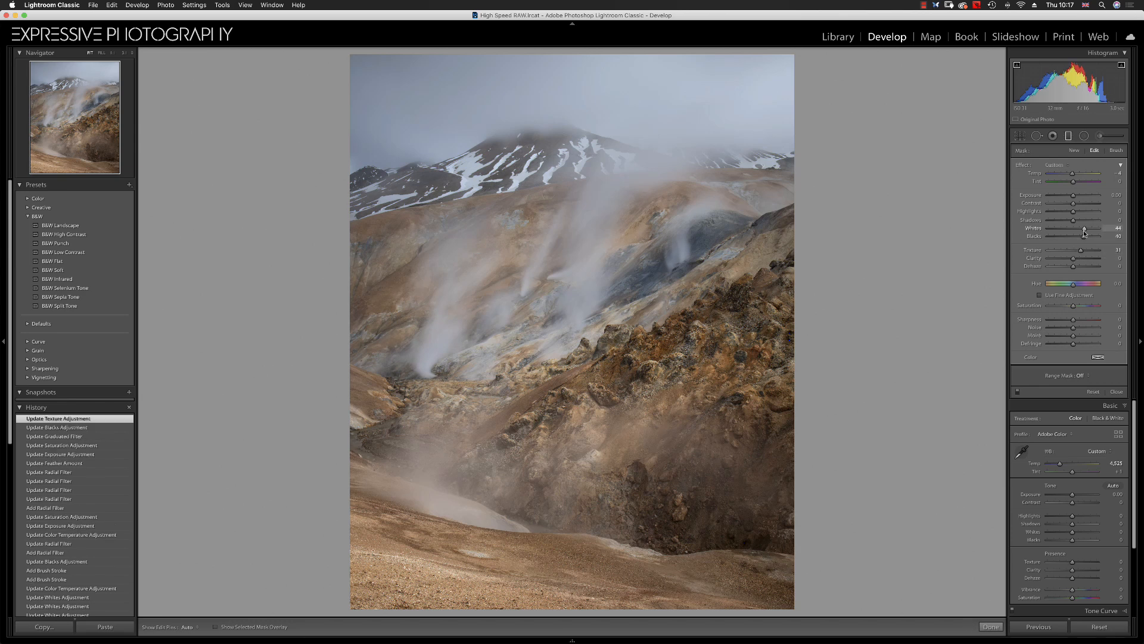
{"action": "left_click_drag", "start_coordinate": [1084, 230], "coordinate": [1087, 232]}
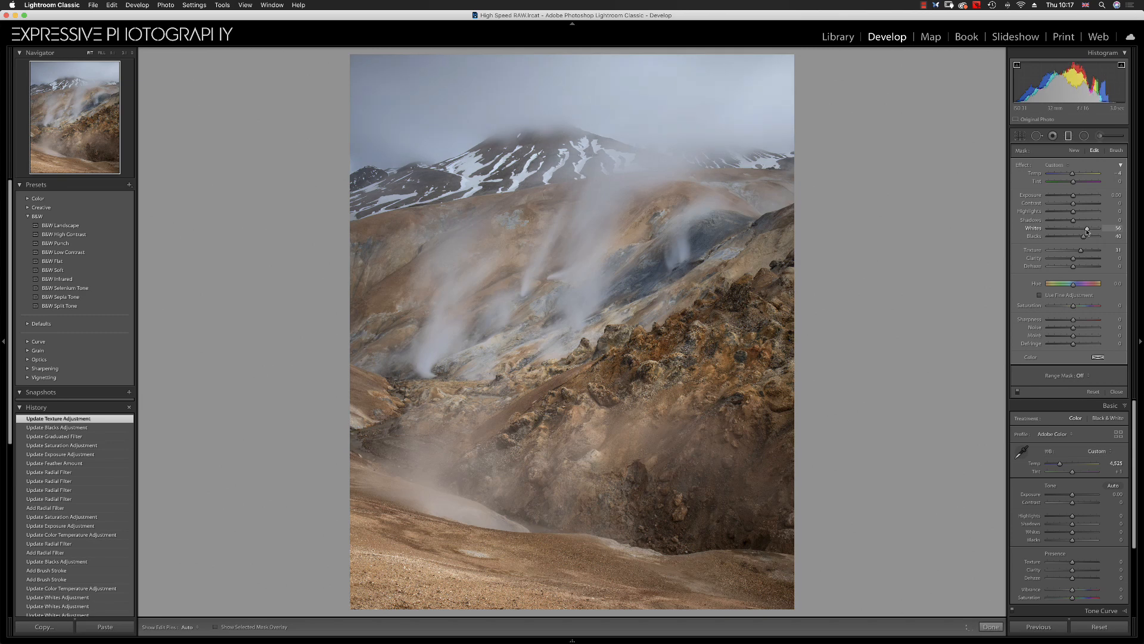
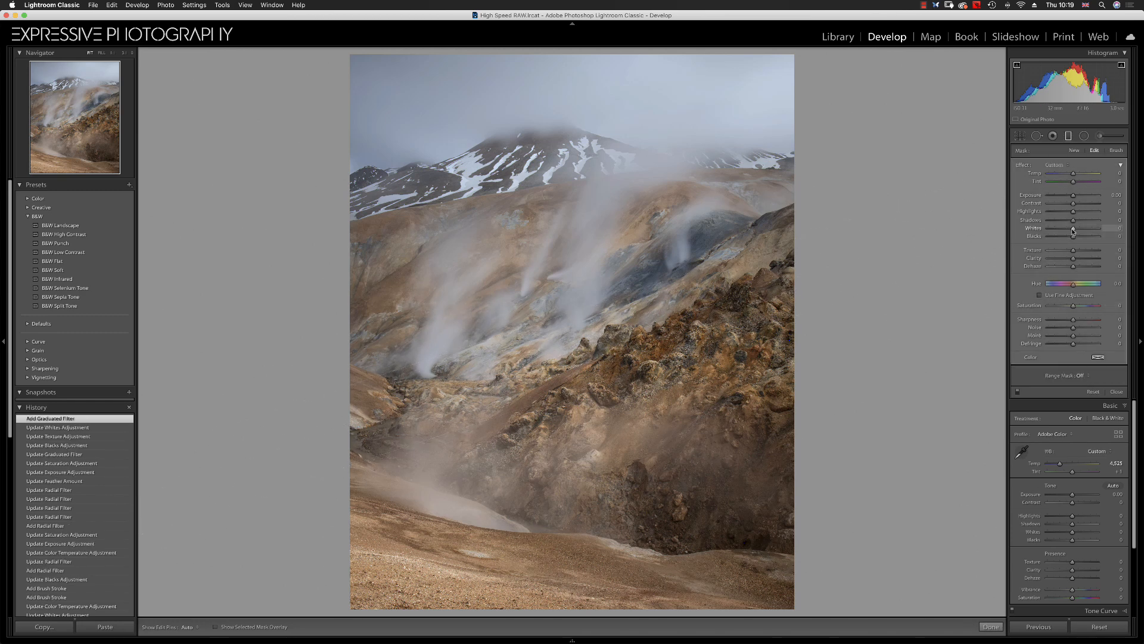
Fine-tune the selected graduated filter's contrast and whites, and increase its saturation
{"action": "left_click_drag", "start_coordinate": [1073, 230], "coordinate": [1078, 259]}
{"action": "left_click_drag", "start_coordinate": [1075, 205], "coordinate": [1076, 239]}
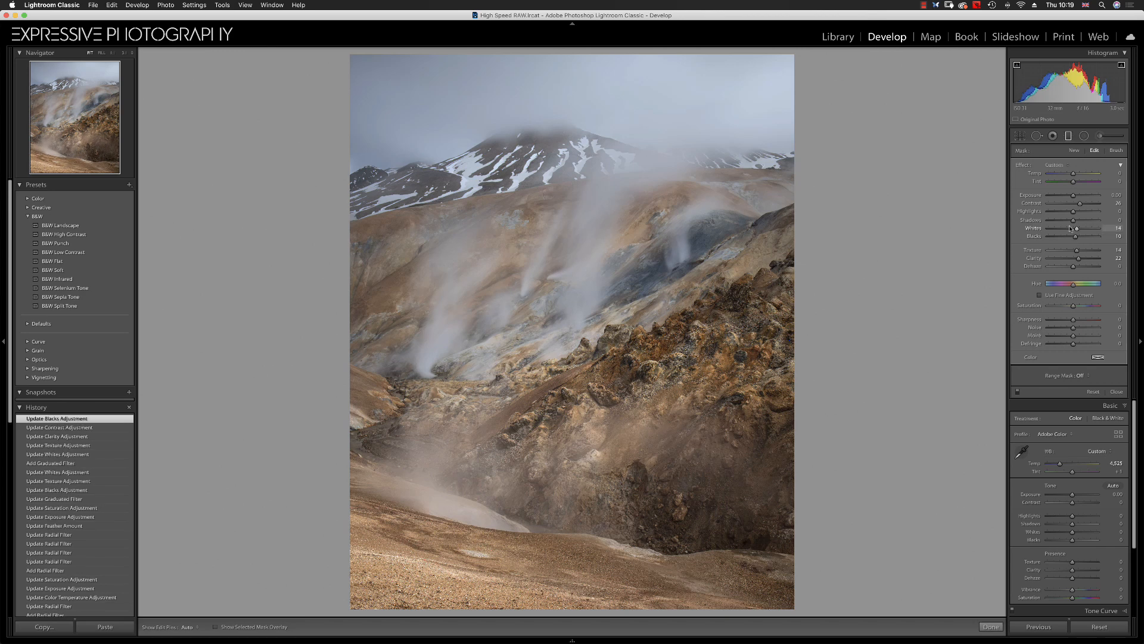
{"action": "left_click_drag", "start_coordinate": [1073, 305], "coordinate": [1082, 308]}
{"action": "left_click_drag", "start_coordinate": [1081, 308], "coordinate": [1082, 308]}
Paint a small brush adjustment over the grey slope right of centre and set its temperature to -18
{"action": "left_click", "coordinate": [1099, 137]}
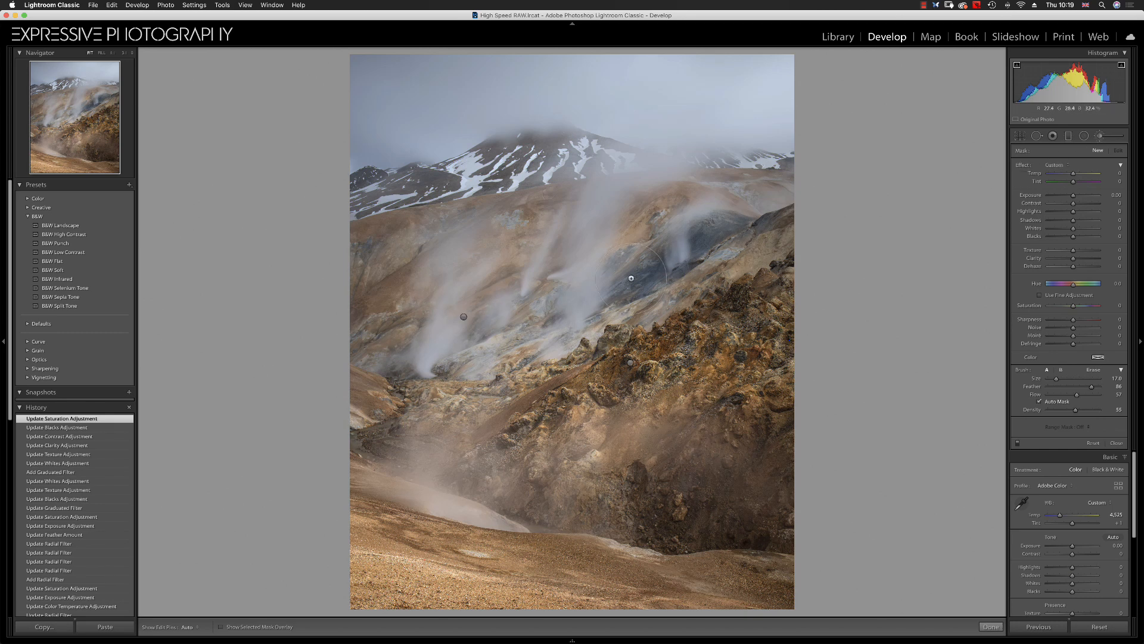
{"action": "left_click_drag", "start_coordinate": [1073, 174], "coordinate": [1071, 175]}
{"action": "key", "text": "h"}
{"action": "scroll", "coordinate": [648, 272], "scroll_direction": "down", "scroll_amount": 4}
{"action": "left_click", "coordinate": [634, 278]}
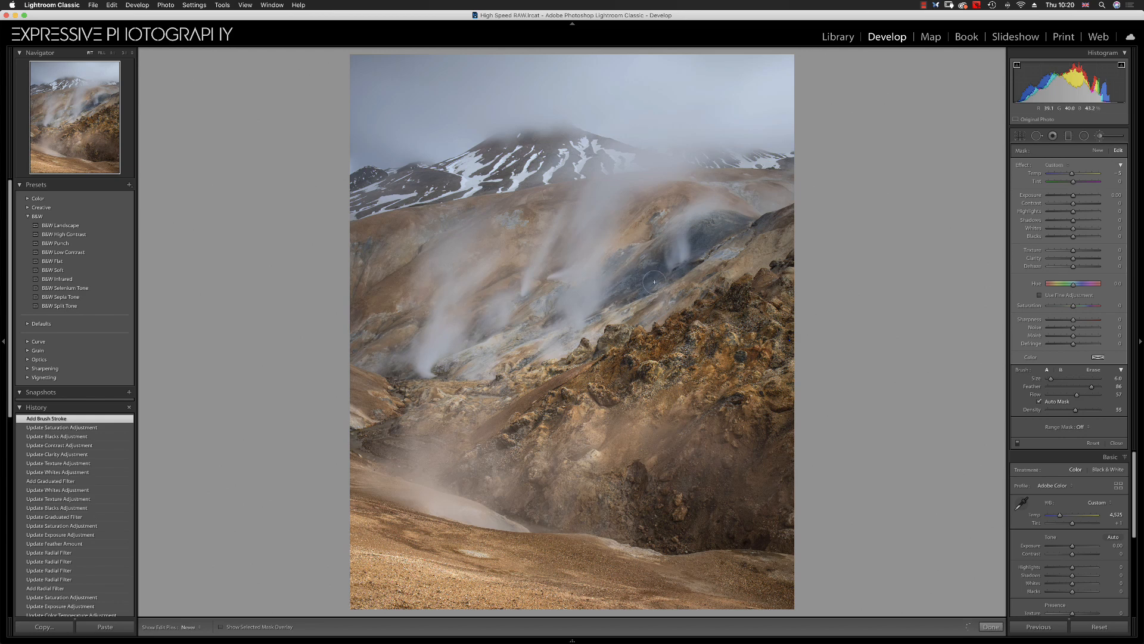
{"action": "left_click_drag", "start_coordinate": [659, 259], "coordinate": [637, 281]}
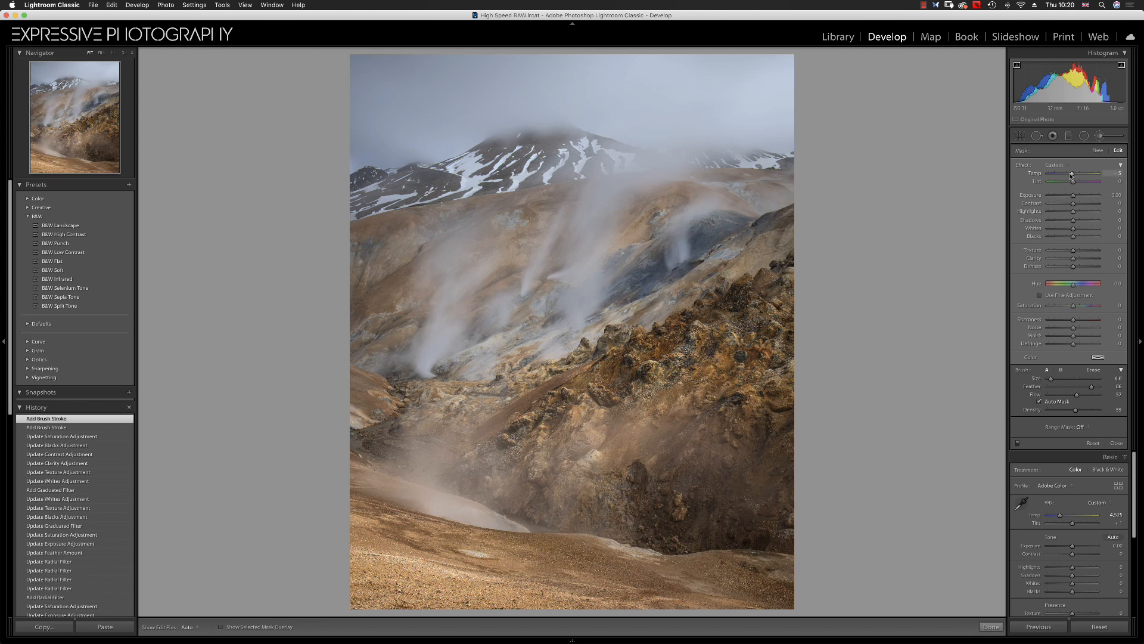
{"action": "left_click_drag", "start_coordinate": [1070, 175], "coordinate": [1068, 176]}
{"action": "left_click_drag", "start_coordinate": [1068, 176], "coordinate": [1073, 174]}
Start a new brush adjustment with reset effects, raise exposure to 0.57 and whites, and paint over the steam plume right of centre
{"action": "left_click", "coordinate": [1097, 150]}
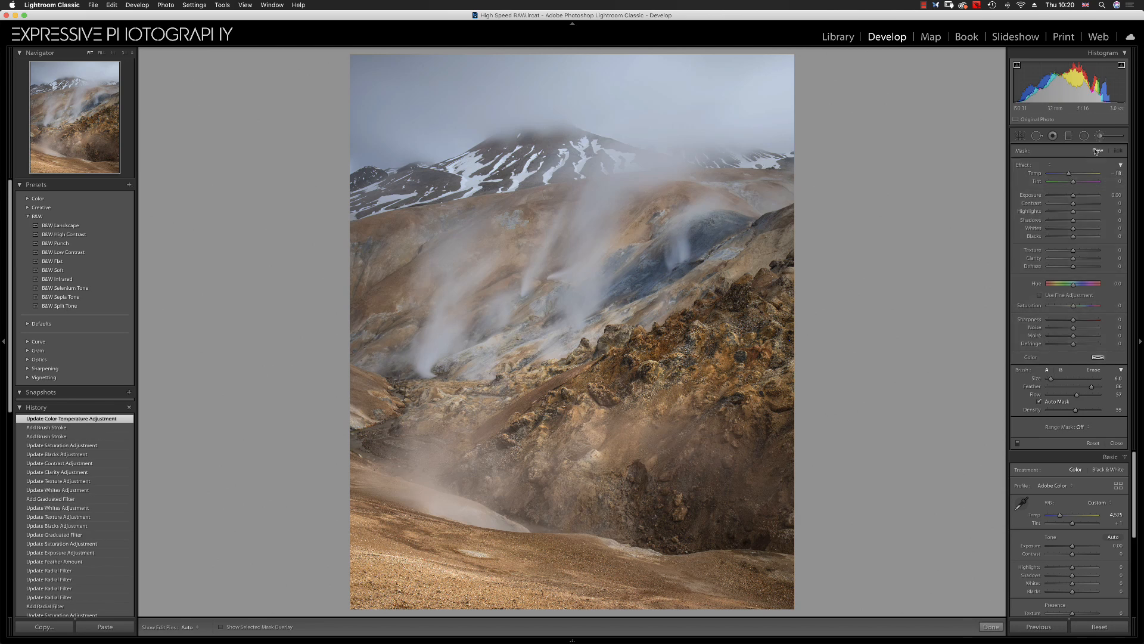
{"action": "double_click", "coordinate": [1023, 170]}
{"action": "left_click_drag", "start_coordinate": [1073, 196], "coordinate": [1081, 229]}
{"action": "key", "text": "h"}
{"action": "left_click_drag", "start_coordinate": [671, 244], "coordinate": [670, 257]}
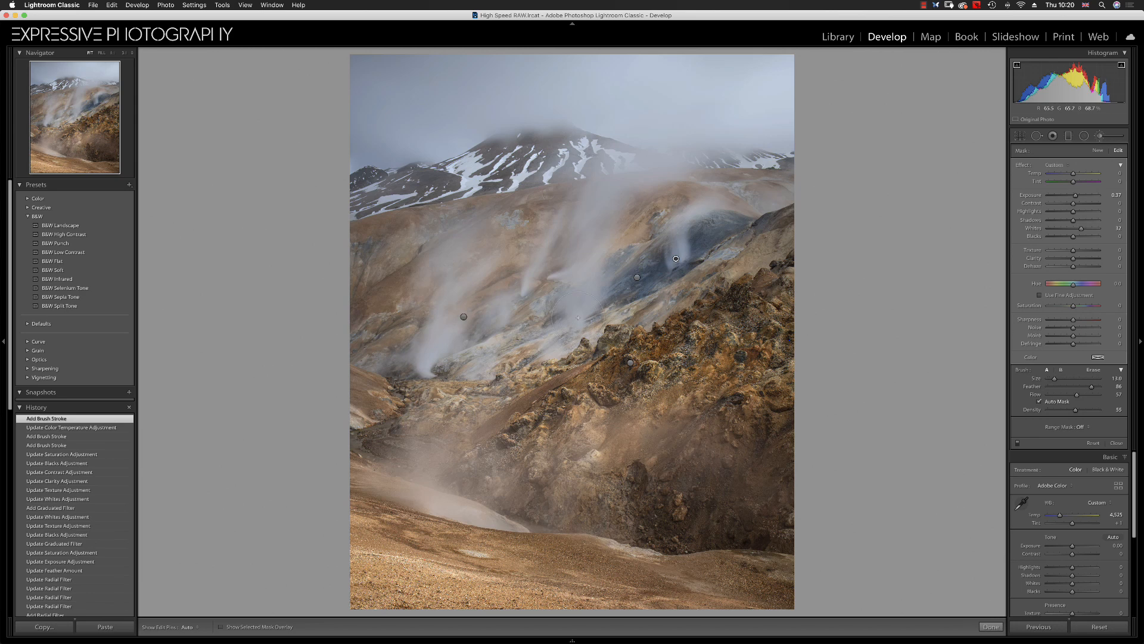
Paint further brush strokes along the steam plumes and the lower left slopes with a smaller brush
{"action": "key", "text": "h"}
{"action": "scroll", "coordinate": [525, 283], "scroll_direction": "down", "scroll_amount": 5}
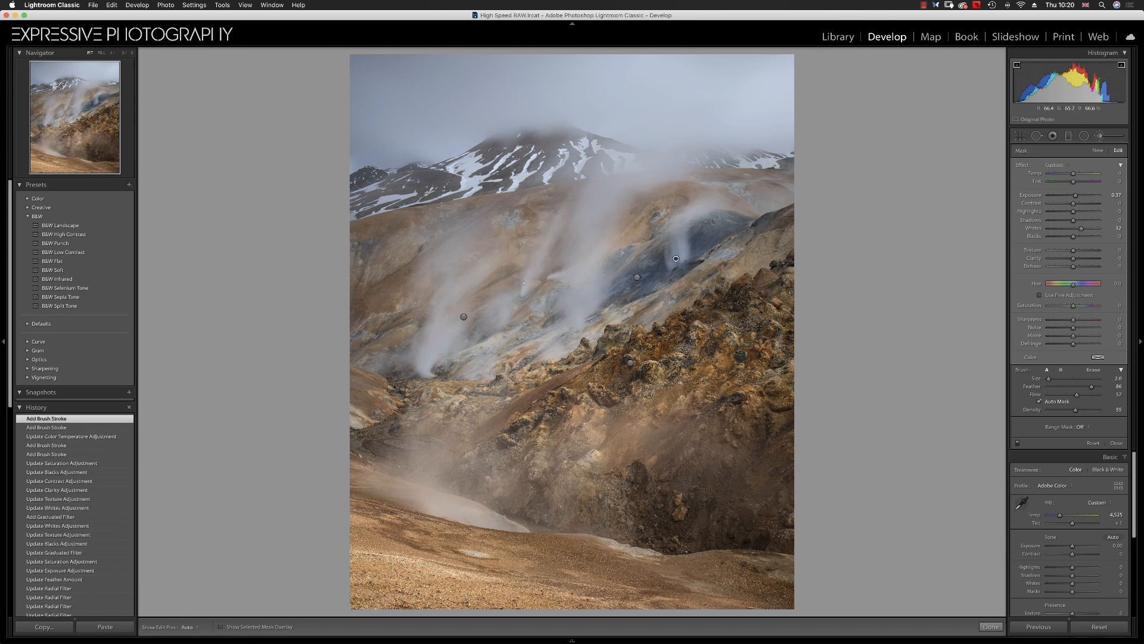
{"action": "key", "text": "h"}
{"action": "left_click_drag", "start_coordinate": [541, 275], "coordinate": [532, 284]}
{"action": "key", "text": "h"}
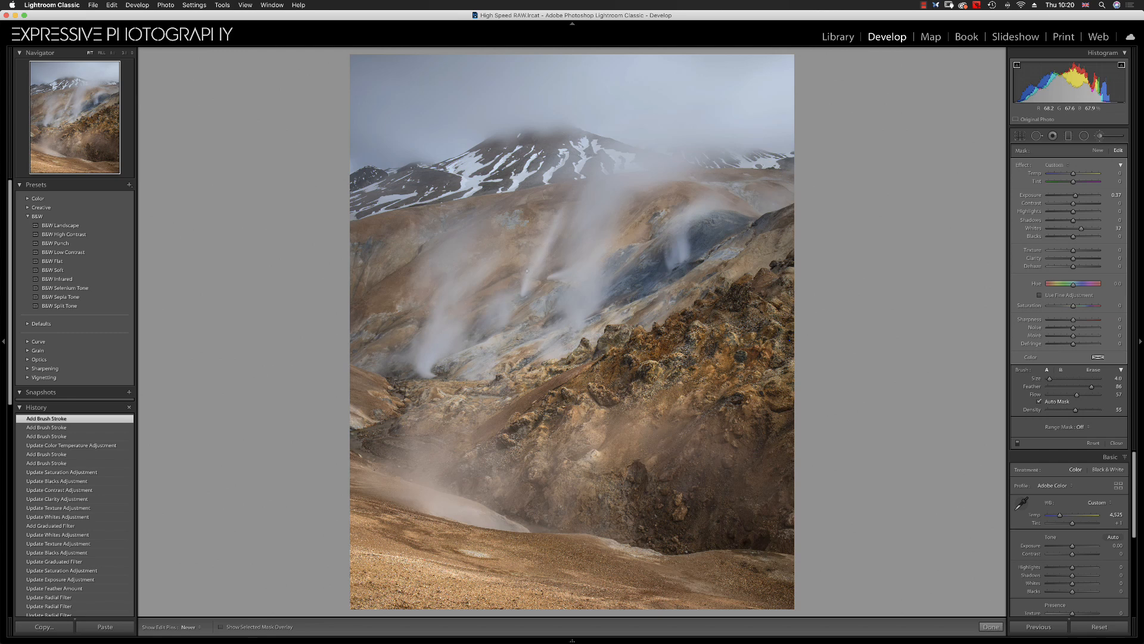
{"action": "left_click_drag", "start_coordinate": [427, 368], "coordinate": [425, 370]}
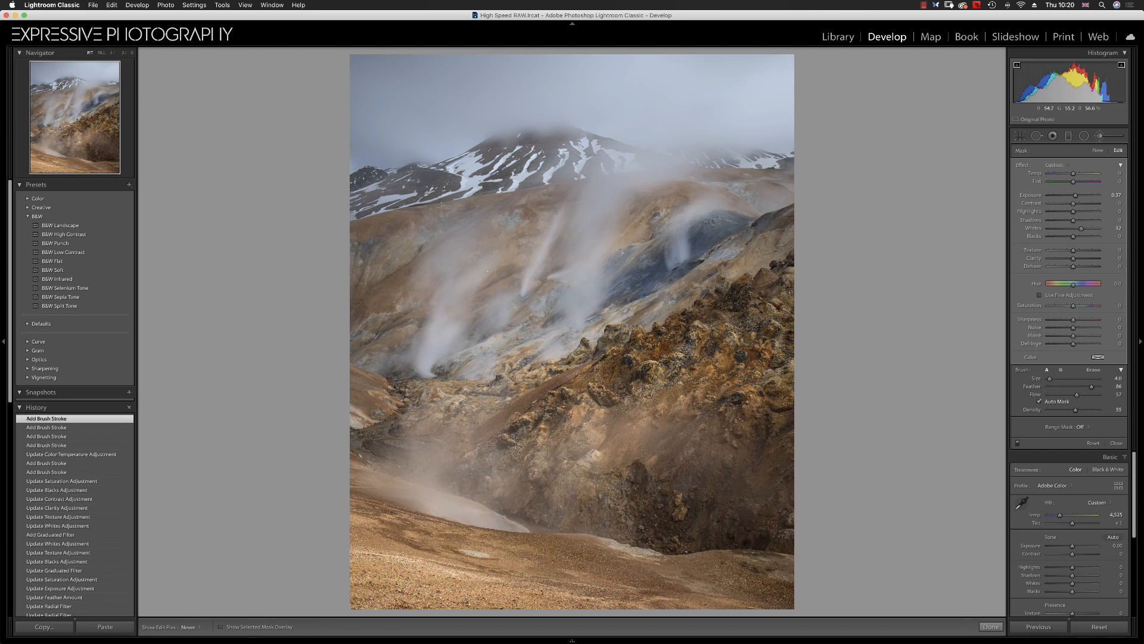
{"action": "left_click_drag", "start_coordinate": [454, 278], "coordinate": [506, 323]}
{"action": "key", "text": "h"}
{"action": "mouse_move", "coordinate": [530, 358]}
{"action": "left_mouse_down"}
{"action": "mouse_move", "coordinate": [593, 338]}
{"action": "mouse_move", "coordinate": [578, 298]}
{"action": "left_mouse_up"}
{"action": "left_click_drag", "start_coordinate": [605, 352], "coordinate": [620, 361]}
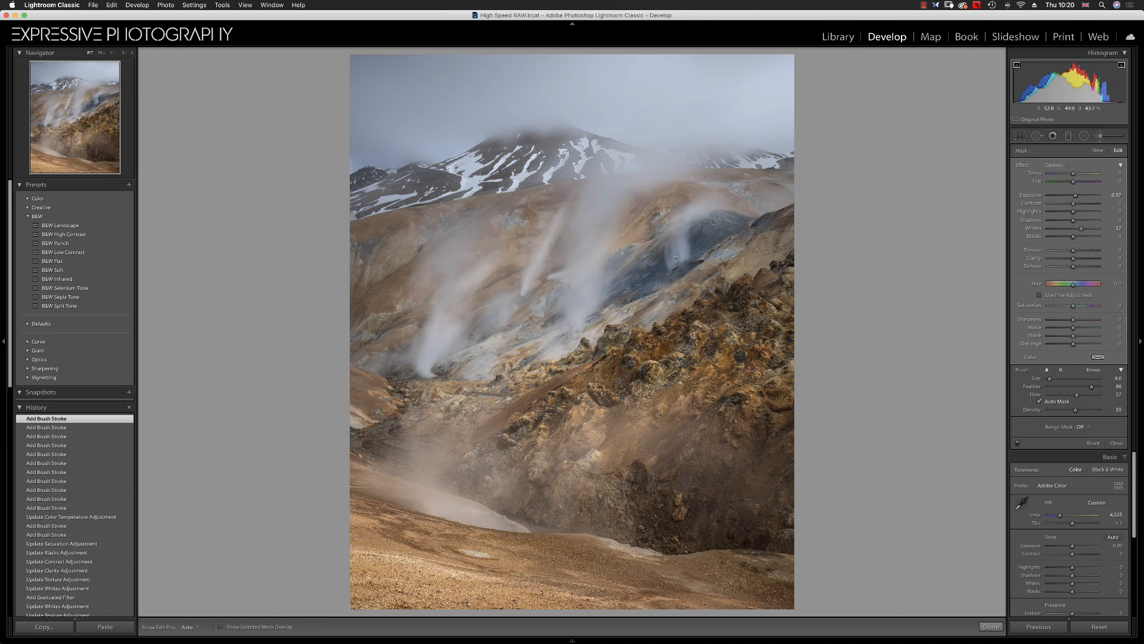
{"action": "left_click_drag", "start_coordinate": [502, 522], "coordinate": [462, 514]}
{"action": "left_click_drag", "start_coordinate": [431, 451], "coordinate": [432, 450]}
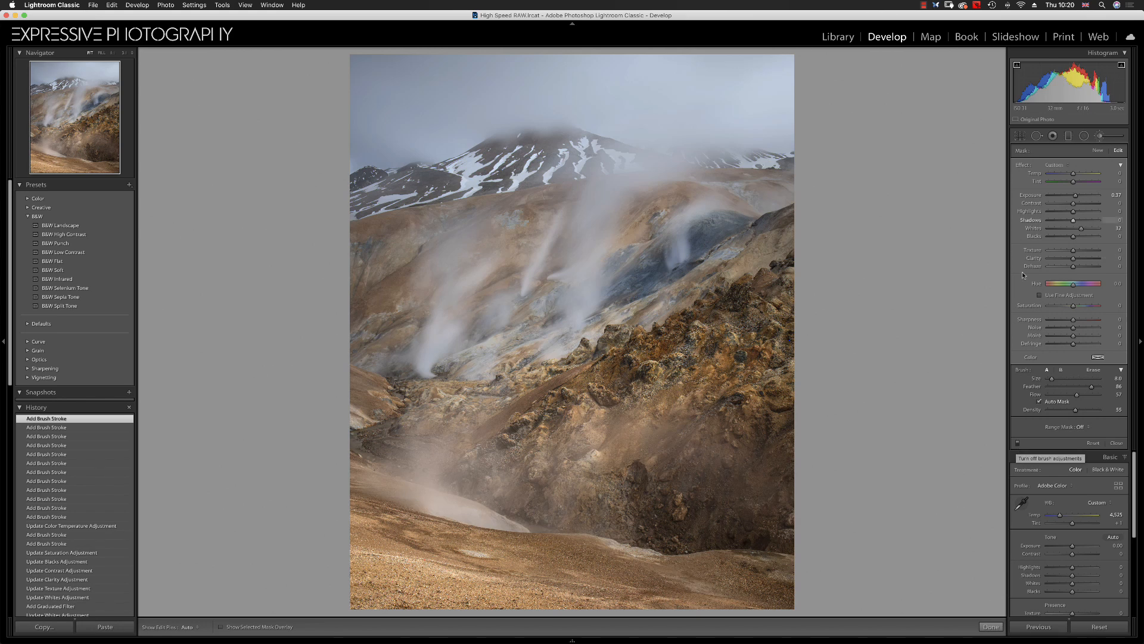
Enlarge the brush to size 20 and paint across the right slopes and the misty summit area
{"action": "scroll", "coordinate": [576, 429], "scroll_direction": "up", "scroll_amount": 6}
{"action": "key", "text": "h"}
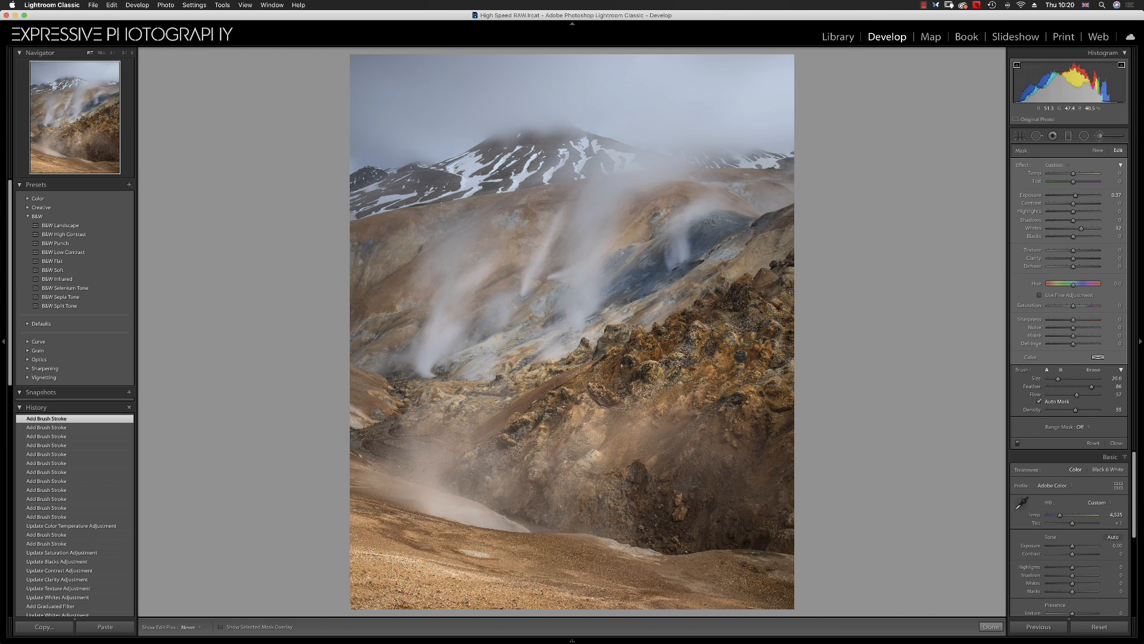
{"action": "mouse_move", "coordinate": [762, 301]}
{"action": "left_mouse_down"}
{"action": "mouse_move", "coordinate": [721, 393]}
{"action": "mouse_move", "coordinate": [697, 334]}
{"action": "left_mouse_up"}
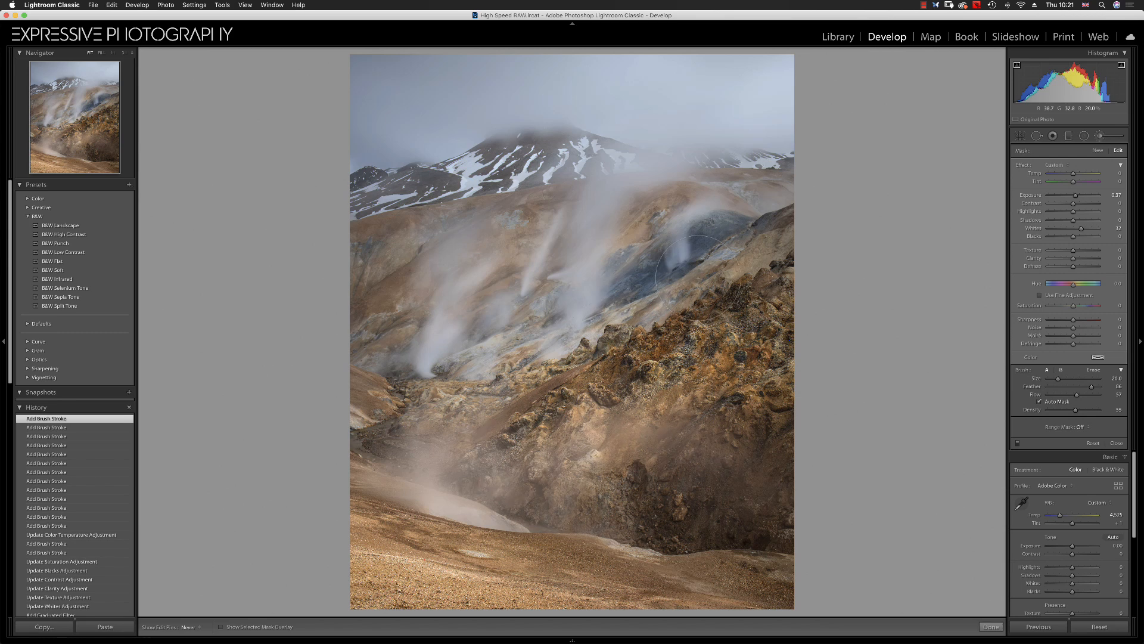
{"action": "left_click_drag", "start_coordinate": [764, 241], "coordinate": [573, 360]}
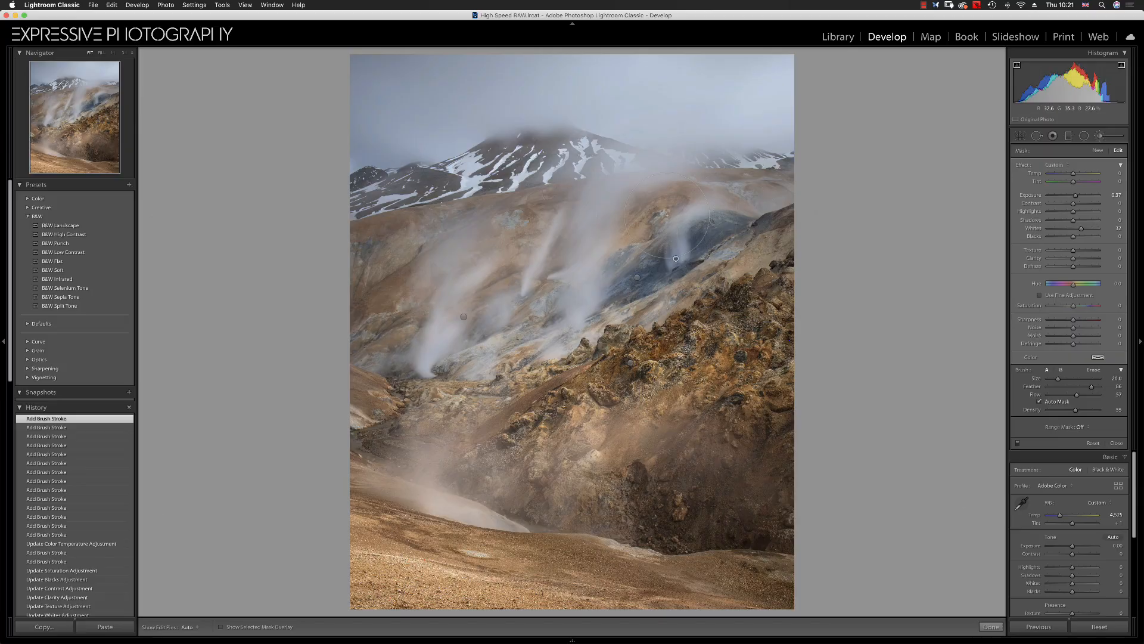
{"action": "key", "text": "h"}
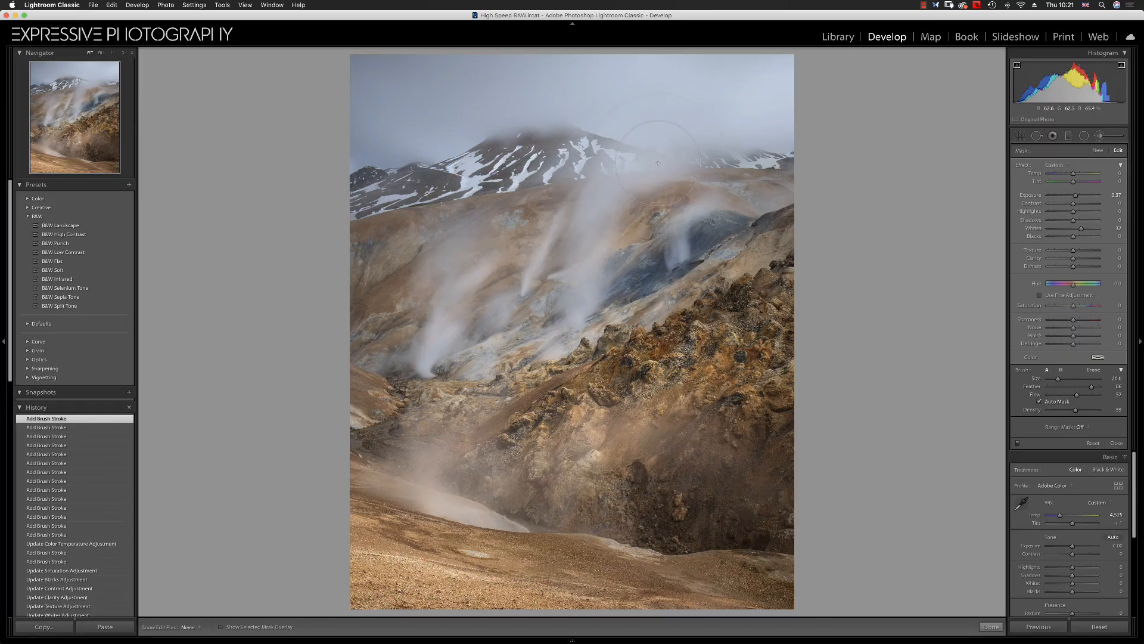
{"action": "left_click_drag", "start_coordinate": [639, 169], "coordinate": [638, 172]}
{"action": "scroll", "coordinate": [424, 119], "scroll_direction": "up", "scroll_amount": 6}
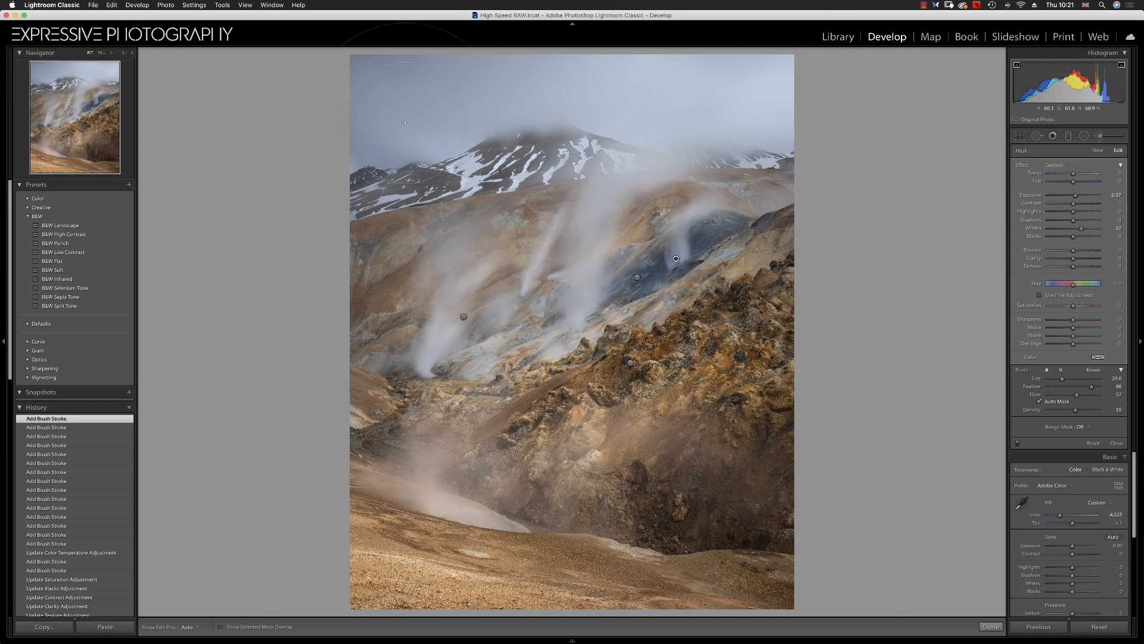
{"action": "key", "text": "h"}
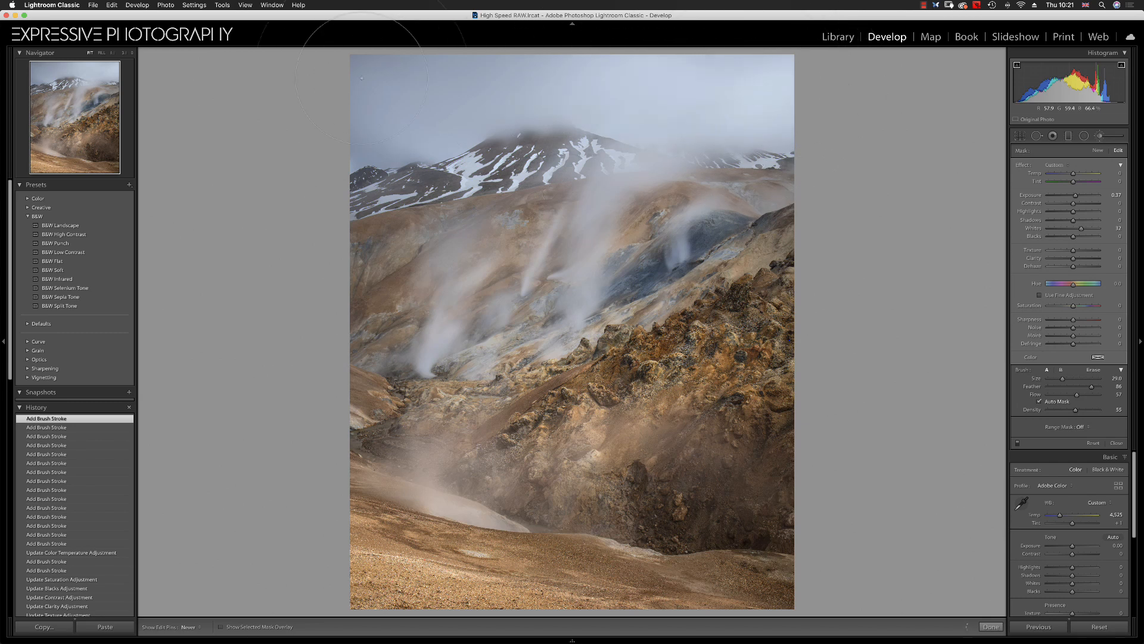
{"action": "key", "text": "h"}
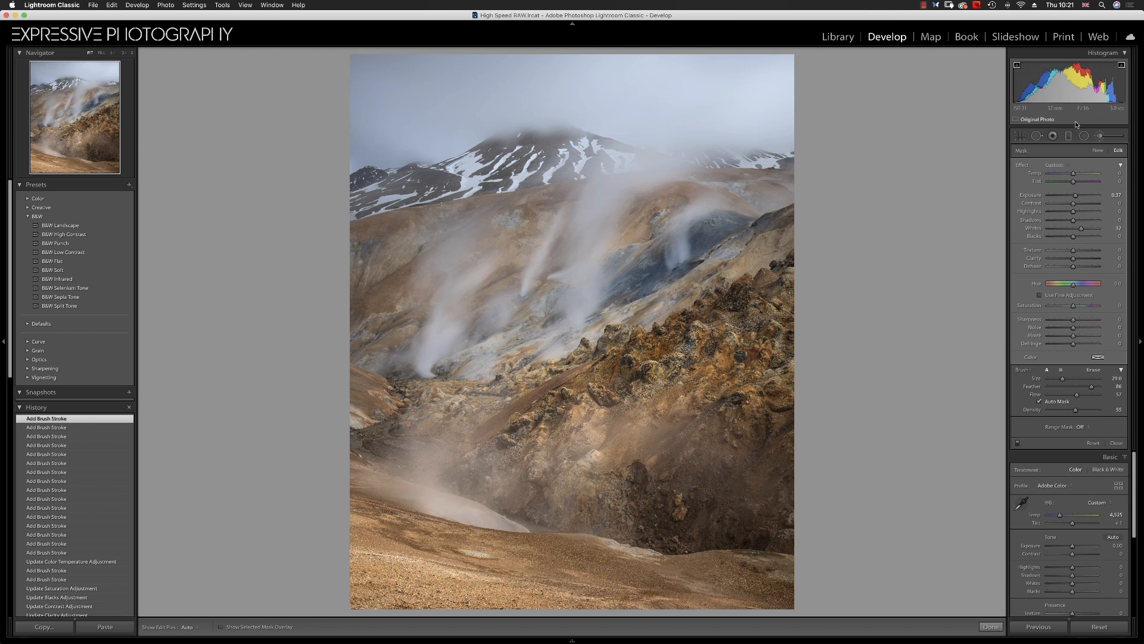
Close the brush and set the global exposure to -0.25 and whites to +38
{"action": "left_click", "coordinate": [1099, 136]}
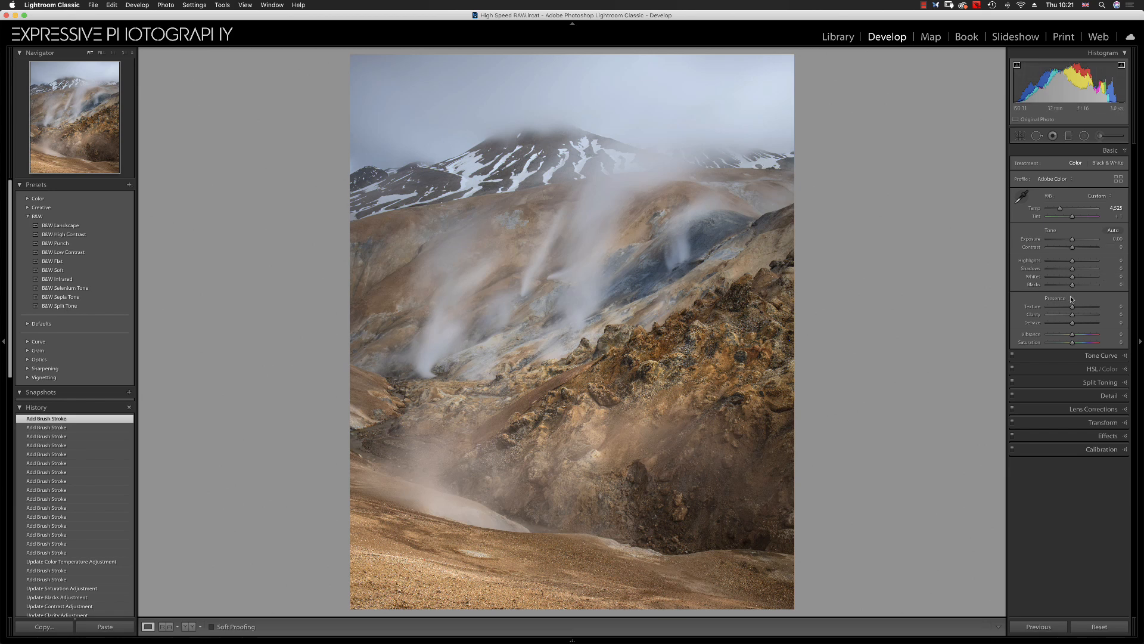
{"action": "left_click_drag", "start_coordinate": [1073, 240], "coordinate": [1071, 240]}
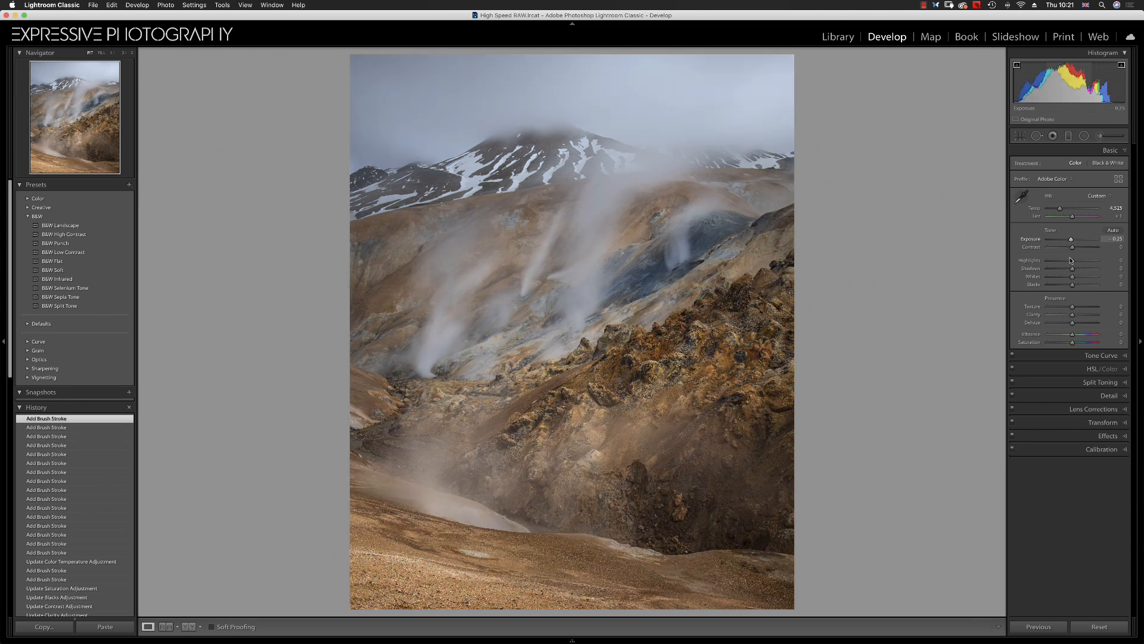
{"action": "left_click_drag", "start_coordinate": [1072, 277], "coordinate": [1082, 279]}
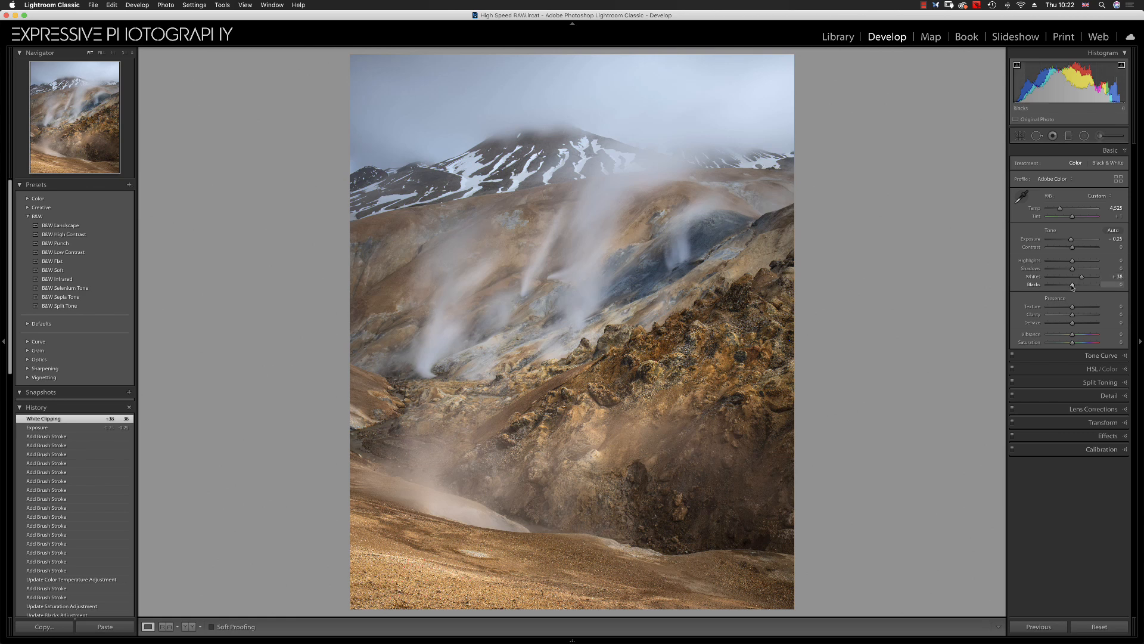
Add a new graduated filter over the sky and summit with reset effects and blacks set to 53
{"action": "left_click", "coordinate": [1068, 136]}
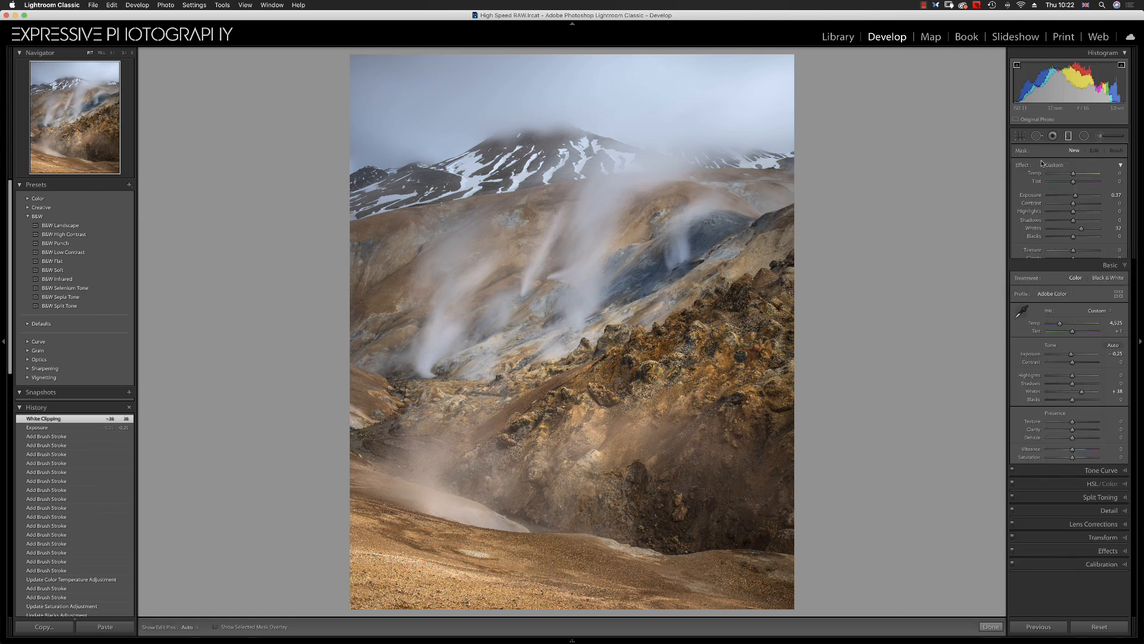
{"action": "double_click", "coordinate": [1022, 165]}
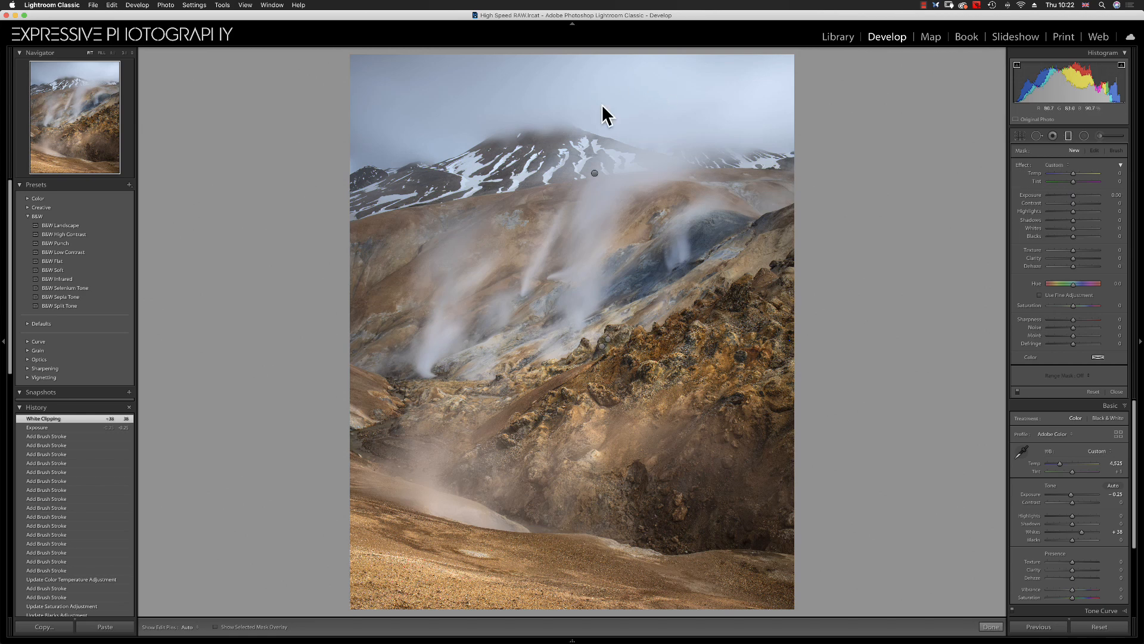
{"action": "left_click_drag", "start_coordinate": [587, 238], "coordinate": [589, 241]}
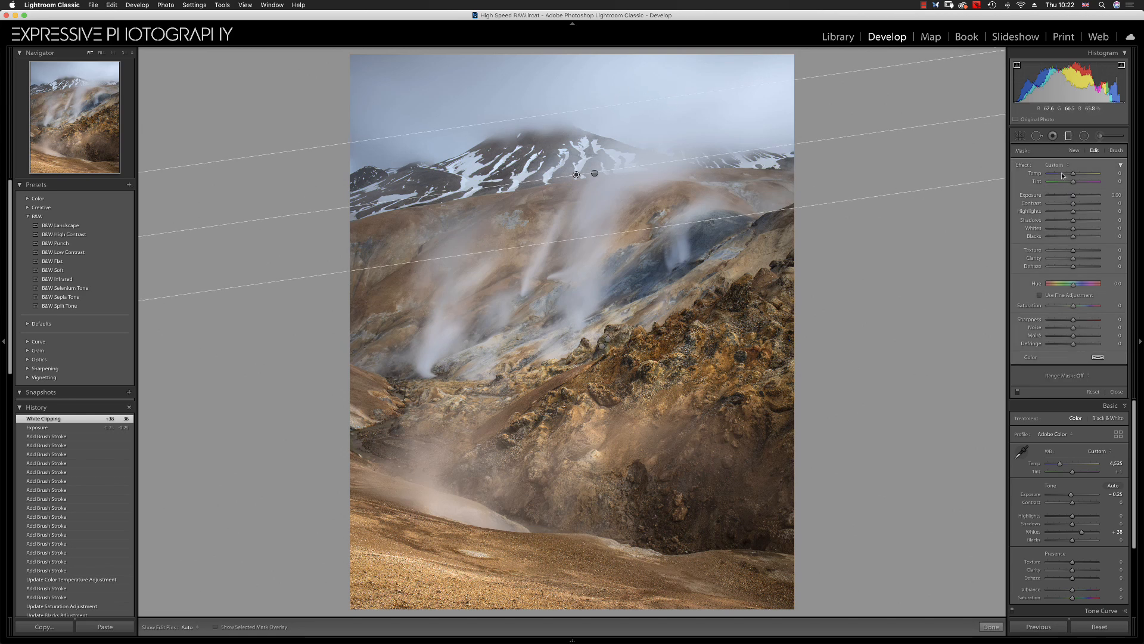
{"action": "left_click_drag", "start_coordinate": [1075, 237], "coordinate": [1086, 239]}
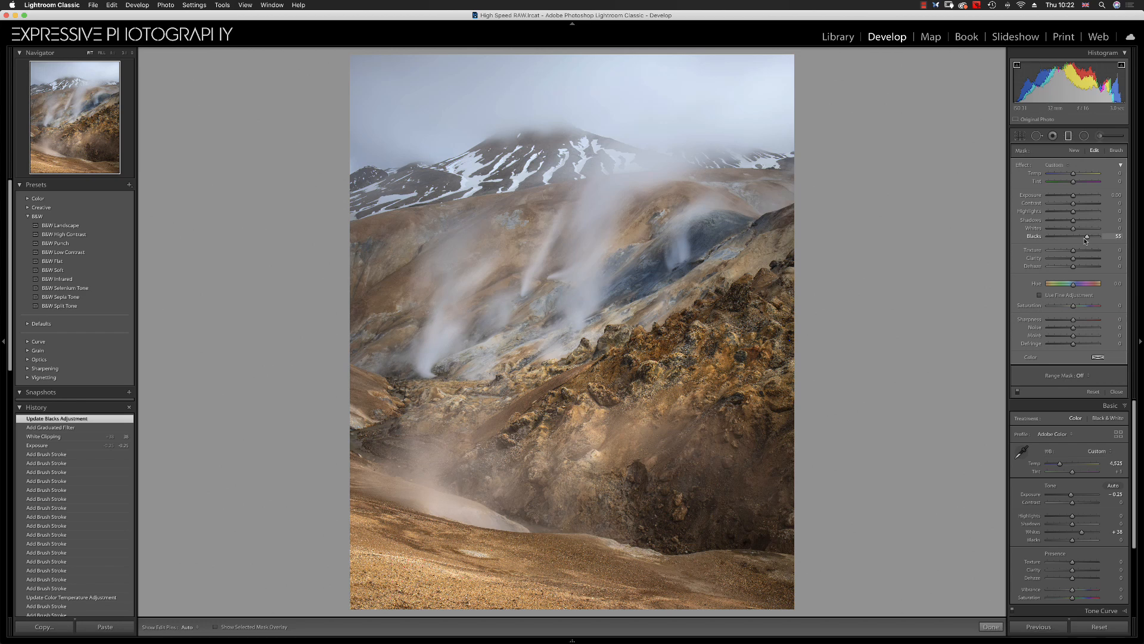
{"action": "left_click", "coordinate": [1069, 136]}
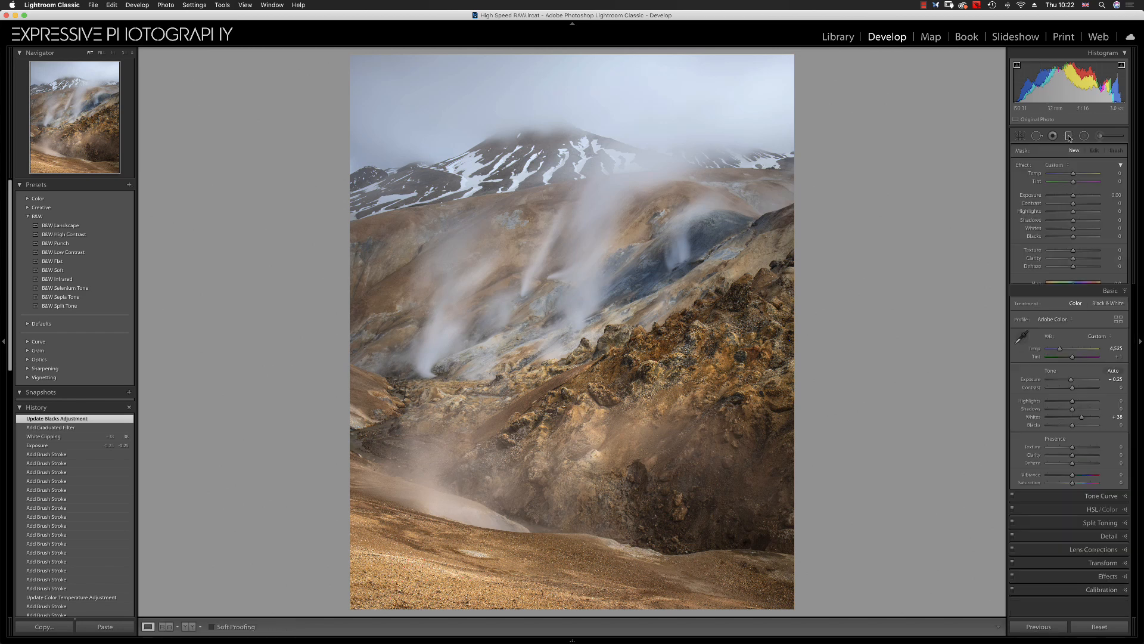
Preview the finished photo in Lights Out mode
{"action": "key", "text": "l"}
{"action": "key", "text": "l"}
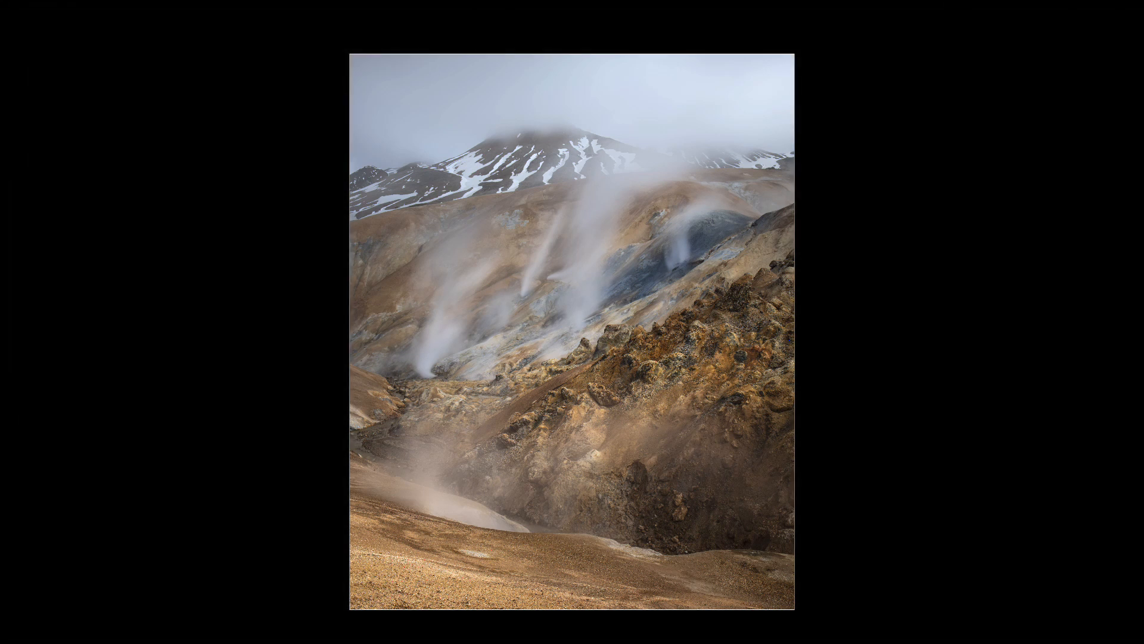